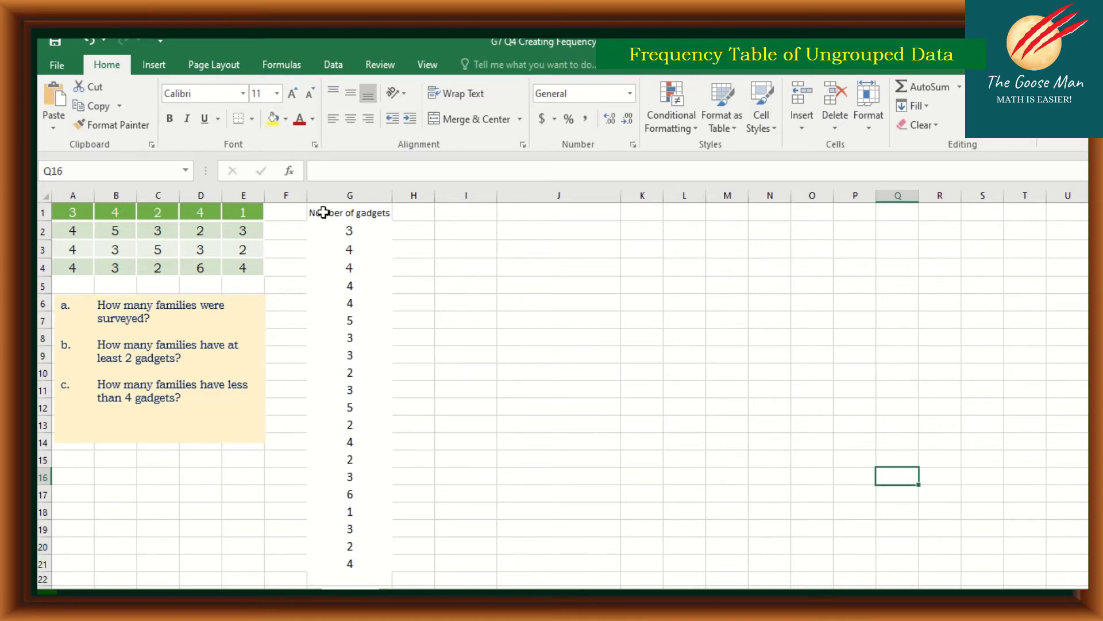
Step: Create a PivotTable from the Number of gadgets data in G1:G21, placed on the existing worksheet at cell I1
{"action": "left_click_drag", "start_coordinate": [317, 213], "coordinate": [368, 564]}
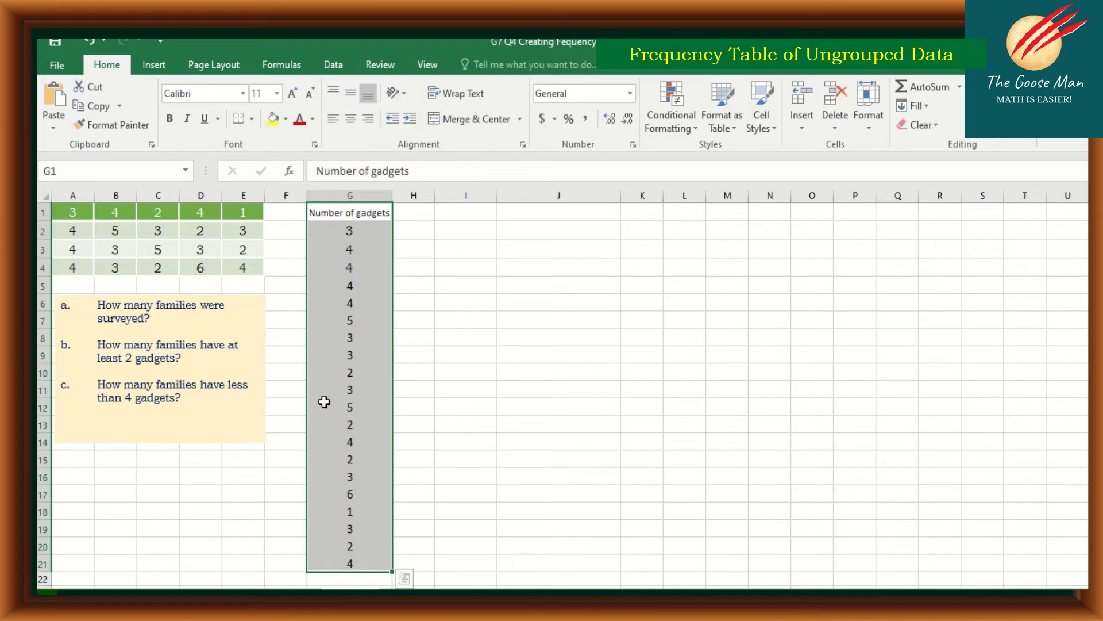
{"action": "left_click", "coordinate": [148, 66]}
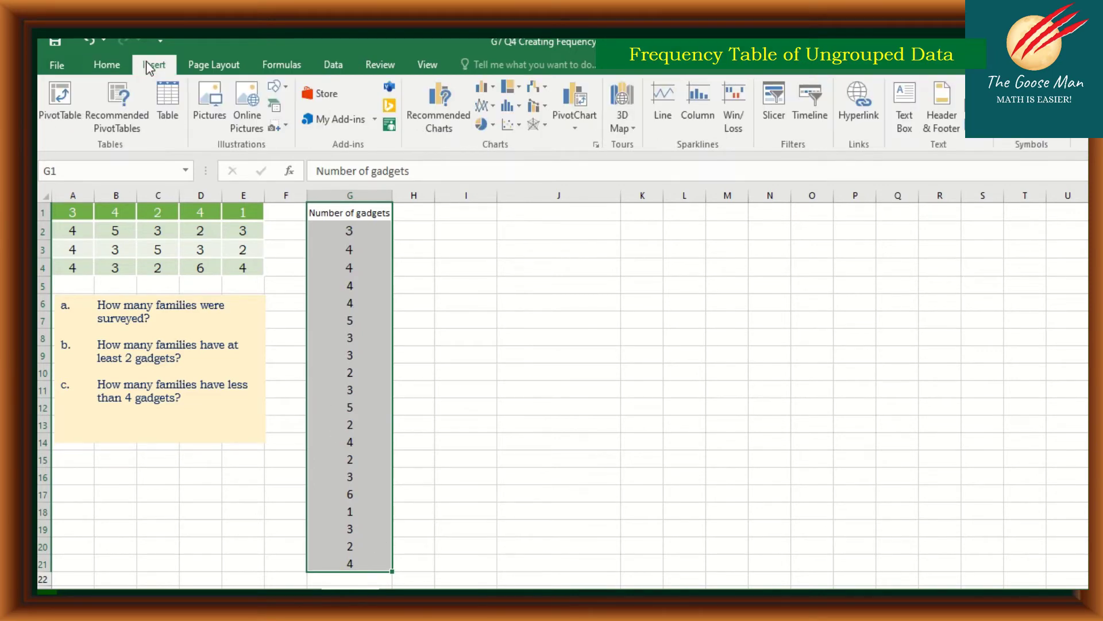
{"action": "left_click", "coordinate": [60, 116]}
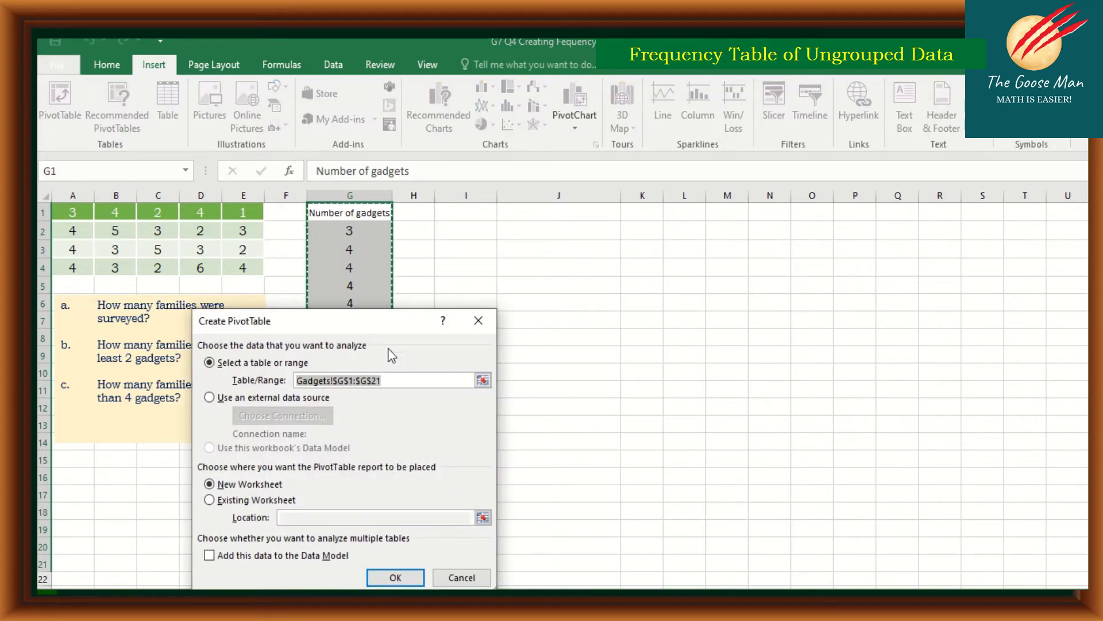
{"action": "left_click_drag", "start_coordinate": [353, 331], "coordinate": [658, 285]}
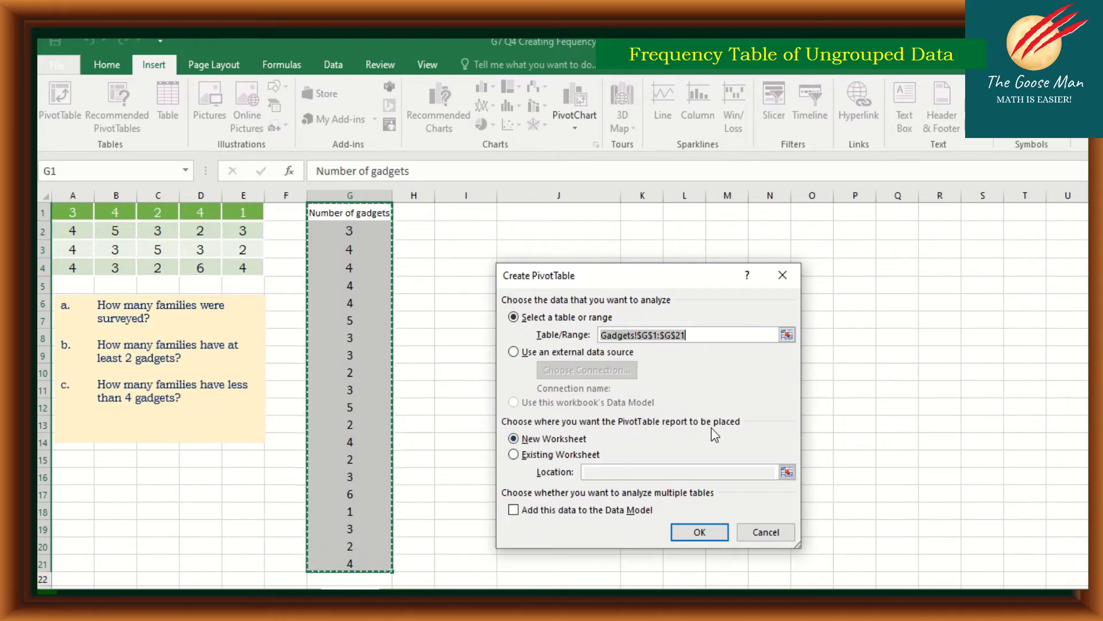
{"action": "left_click", "coordinate": [514, 459]}
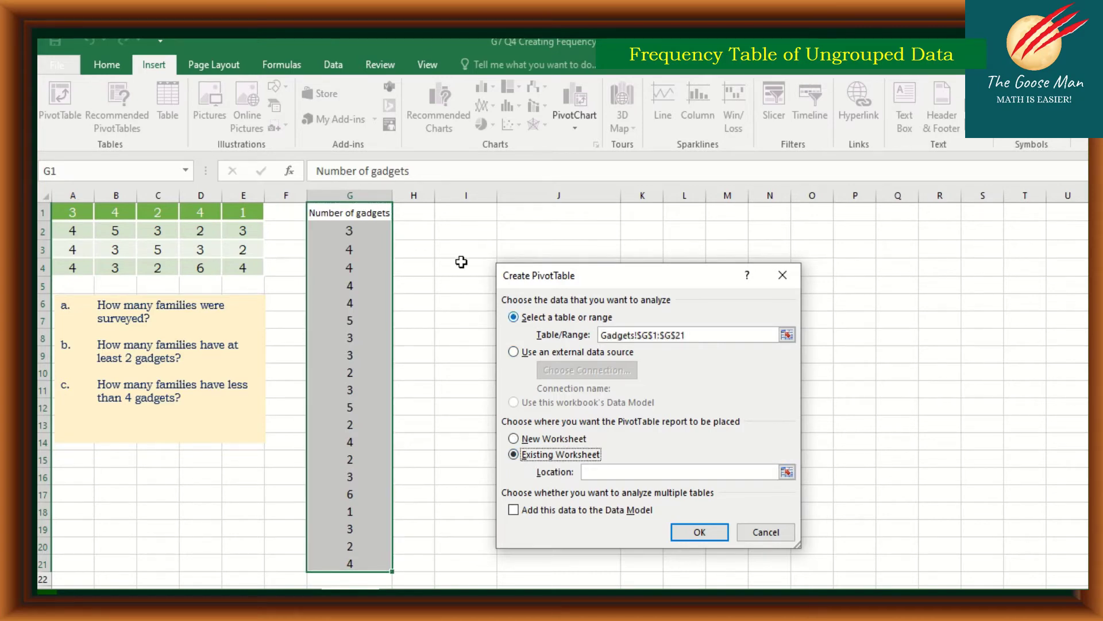
{"action": "left_click", "coordinate": [473, 212]}
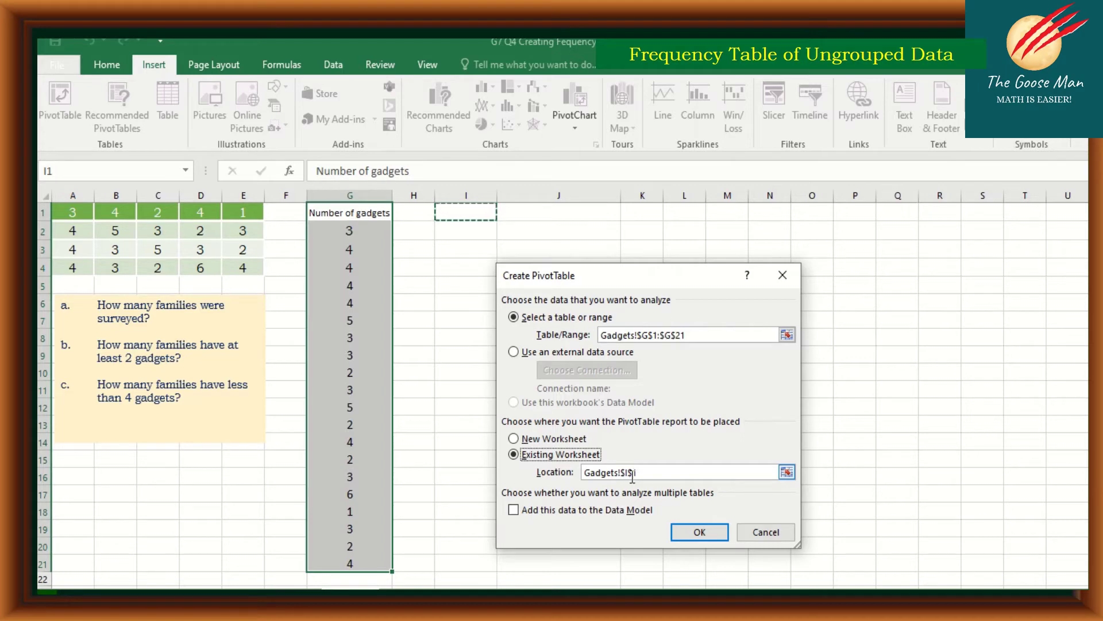
{"action": "left_click", "coordinate": [696, 533]}
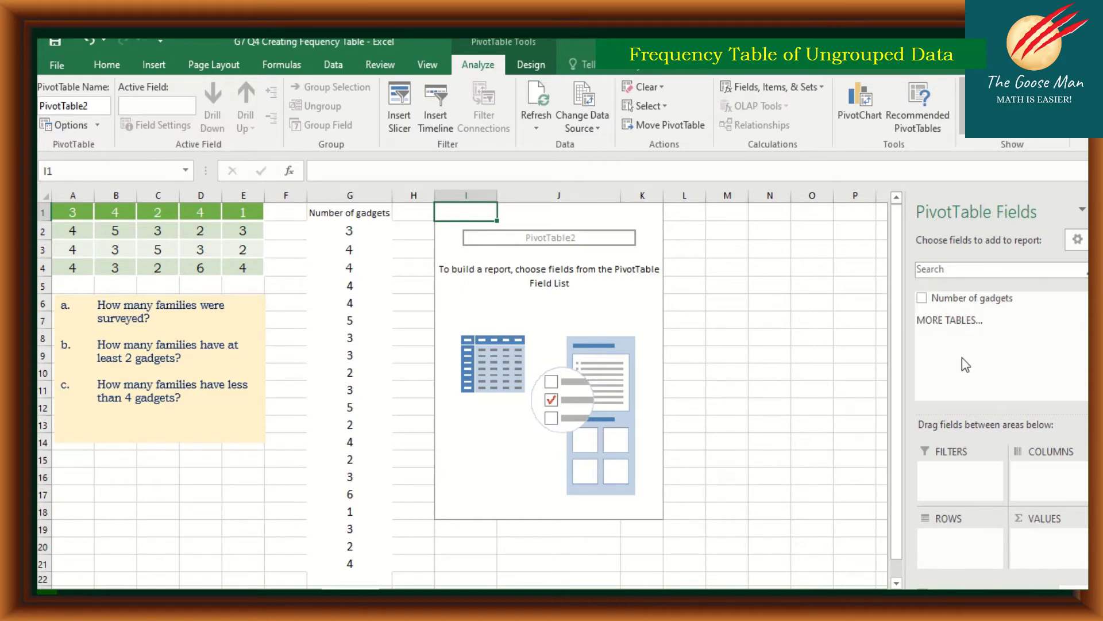
Step: Add the Number of gadgets field to the PivotTable values summarized by Count, and add the same field to the rows
{"action": "left_click", "coordinate": [923, 298]}
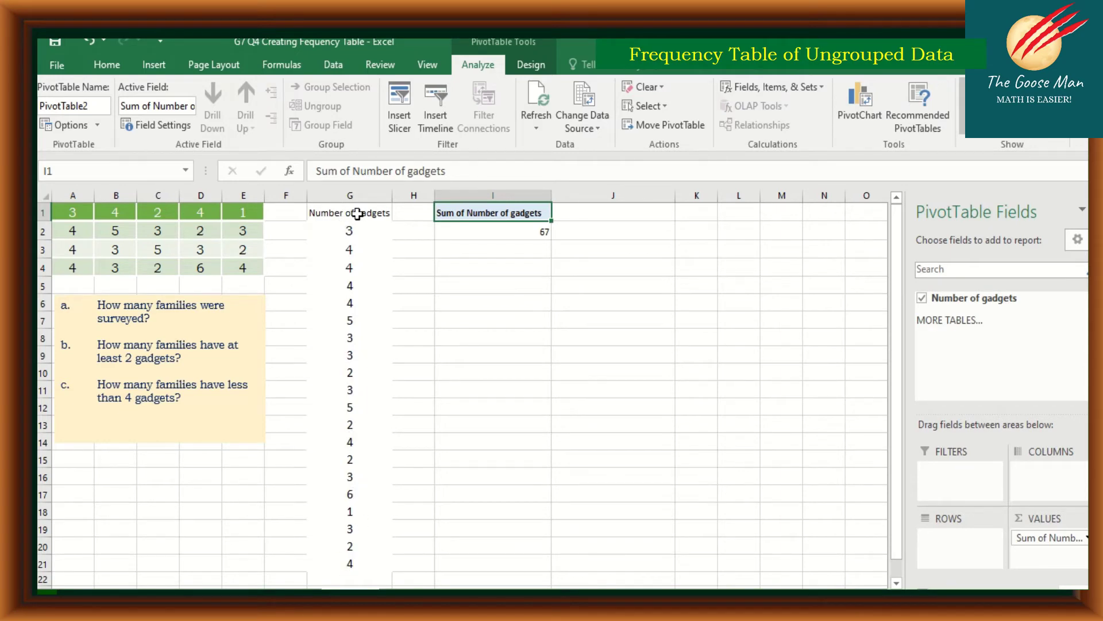
{"action": "left_click", "coordinate": [1055, 540]}
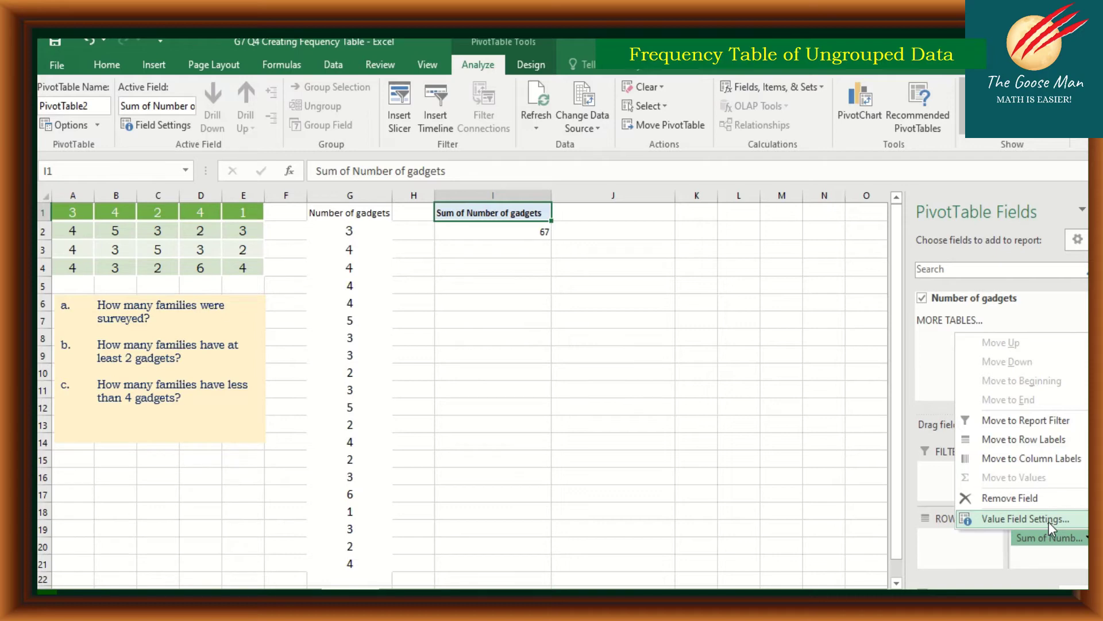
{"action": "left_click", "coordinate": [1049, 519]}
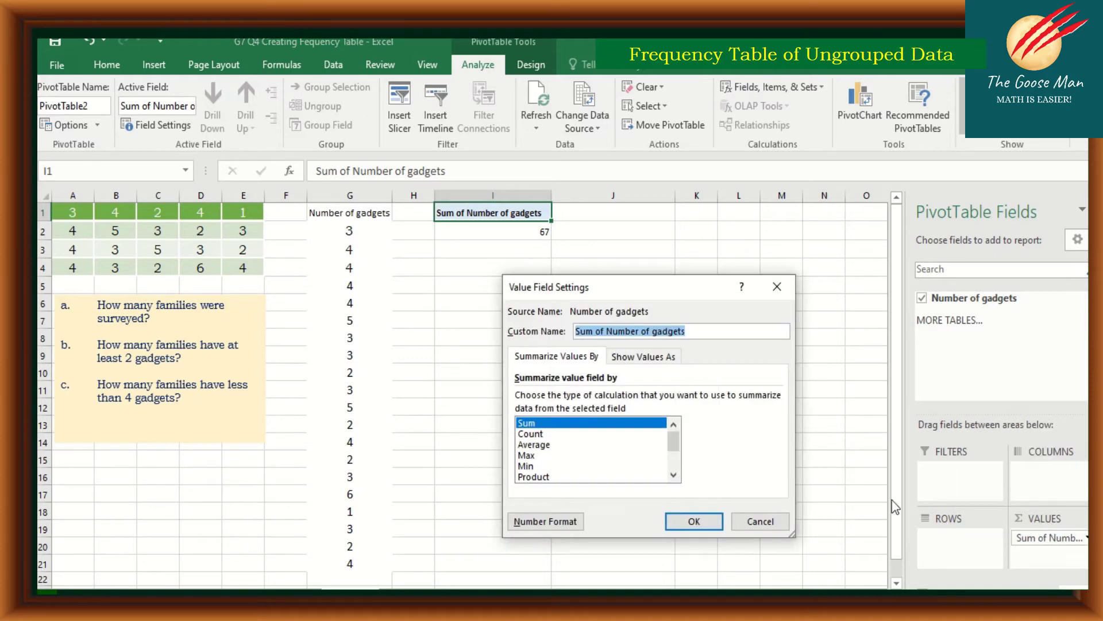
{"action": "left_click", "coordinate": [539, 434]}
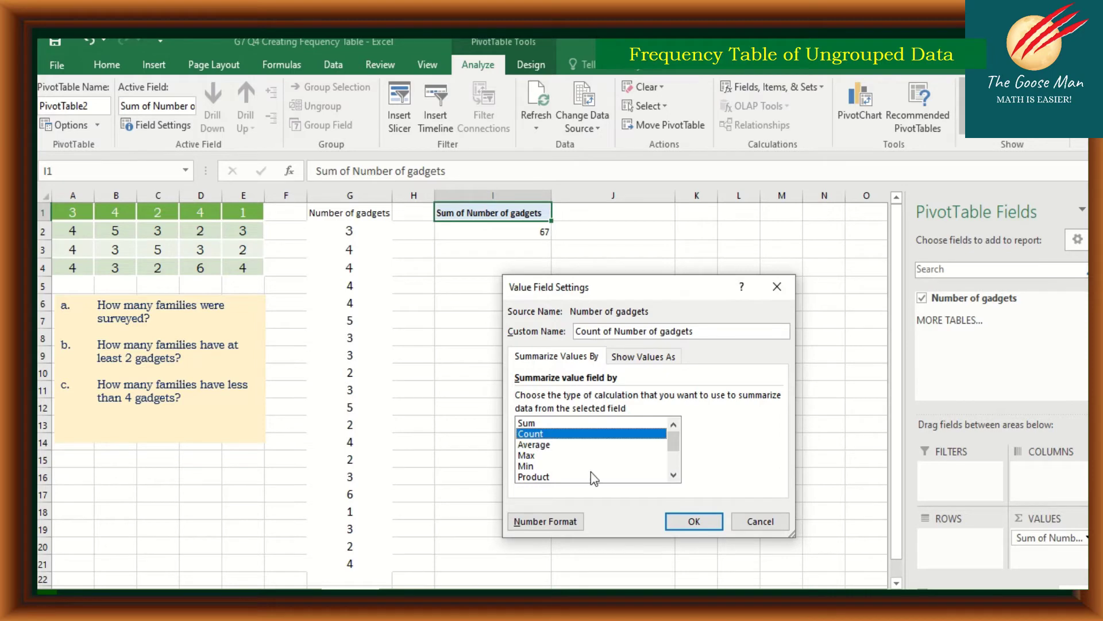
{"action": "left_click", "coordinate": [692, 523]}
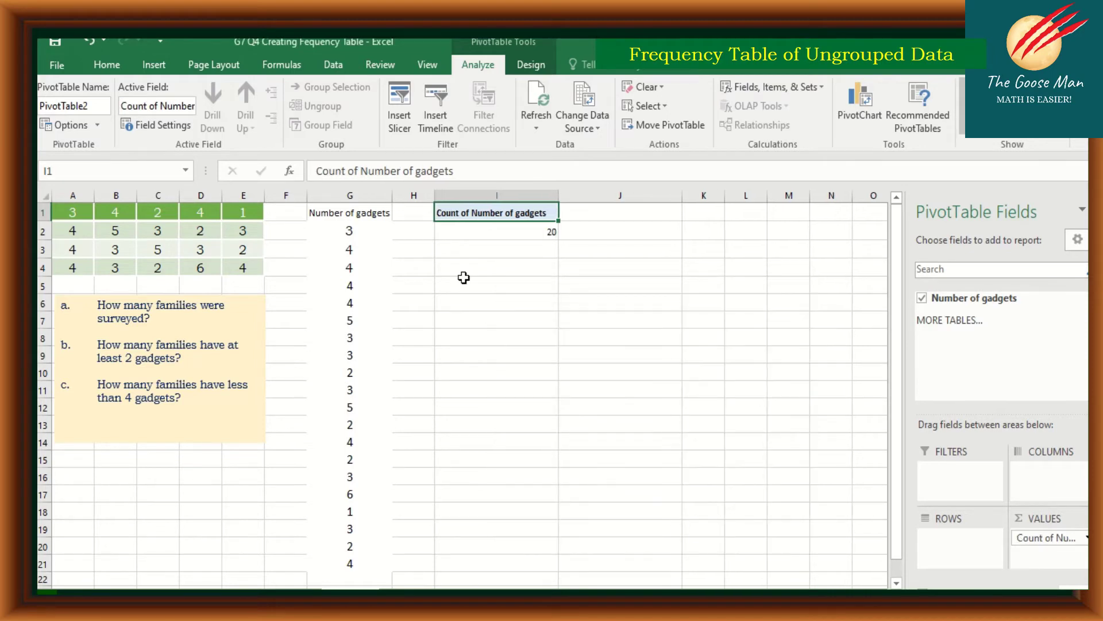
{"action": "mouse_move", "coordinate": [466, 226]}
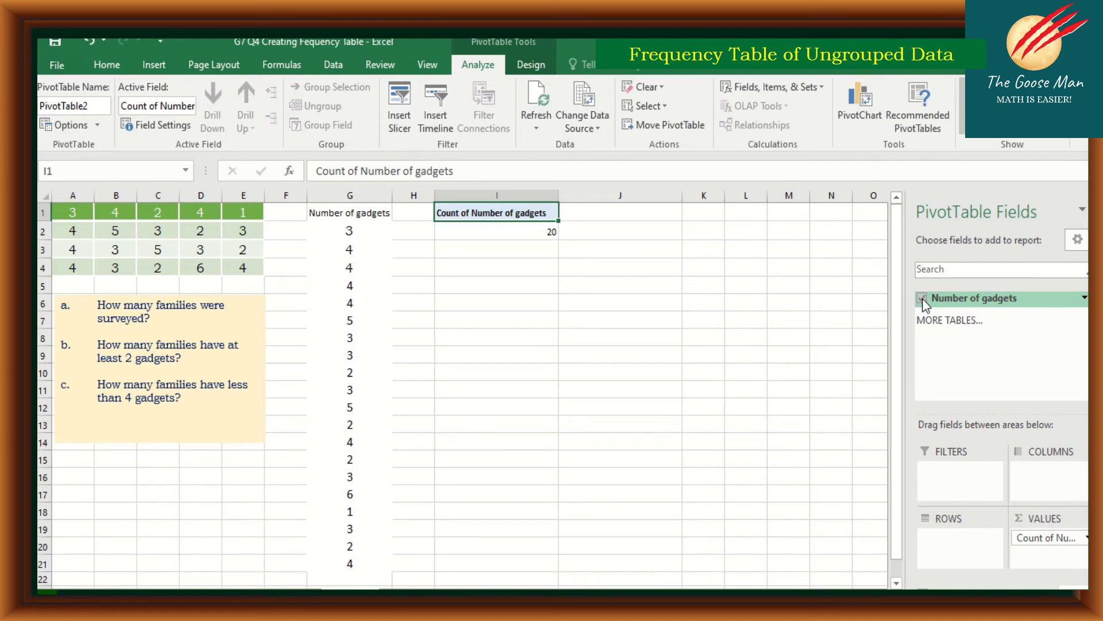
{"action": "left_click_drag", "start_coordinate": [924, 303], "coordinate": [958, 552]}
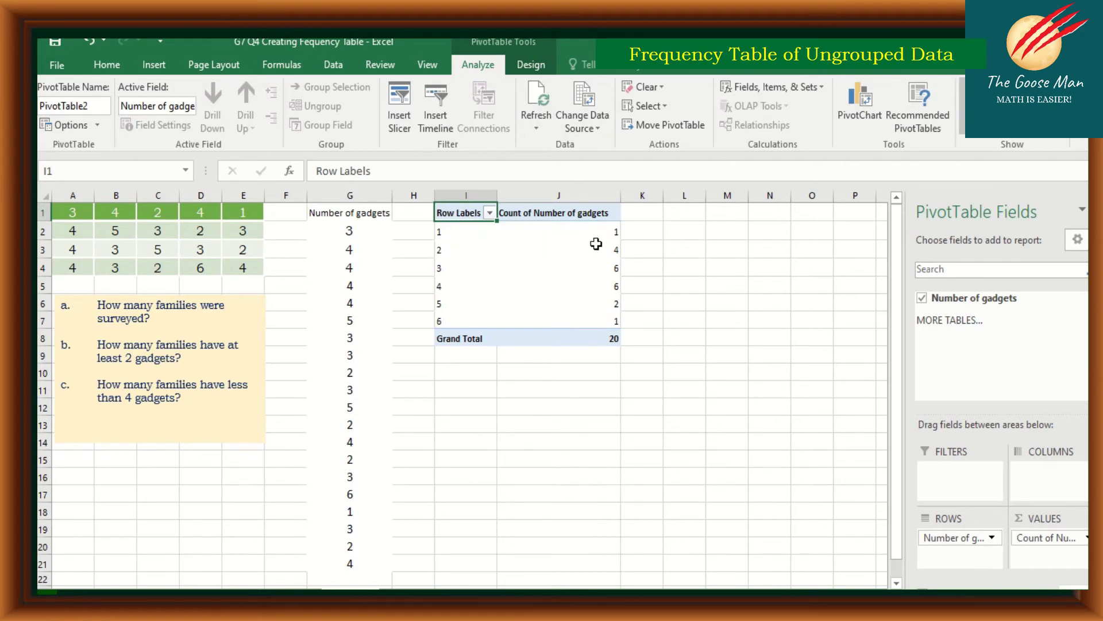
Step: Rename the PivotTable's Row Labels header in I1 to "Number of Gadgets"
{"action": "double_click", "coordinate": [479, 214]}
{"action": "left_click_drag", "start_coordinate": [479, 214], "coordinate": [412, 209]}
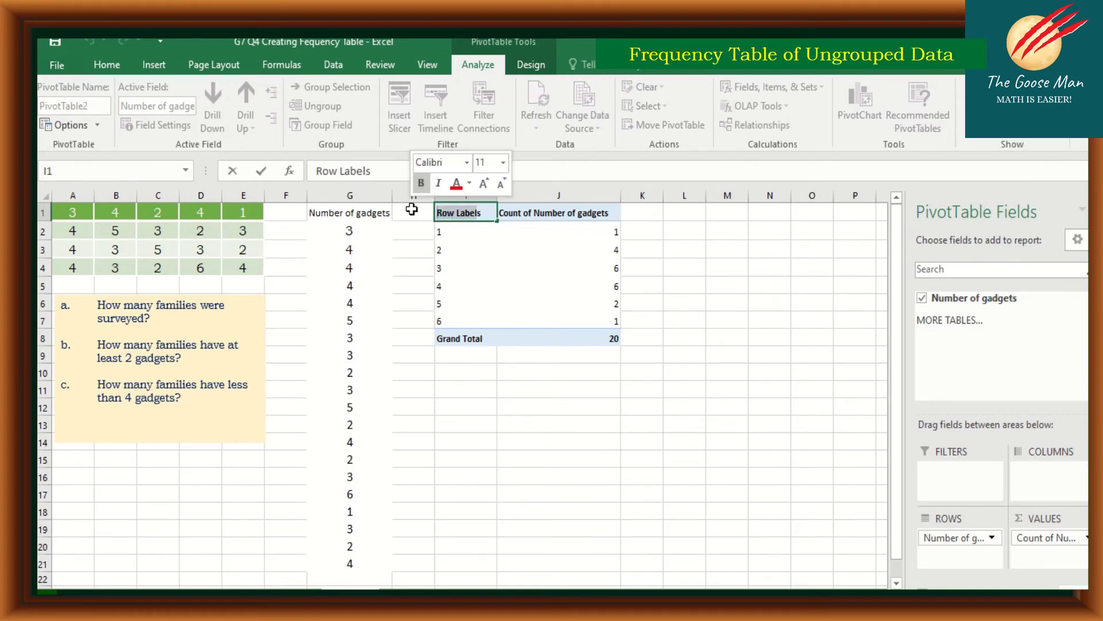
{"action": "type", "text": "sNum"}
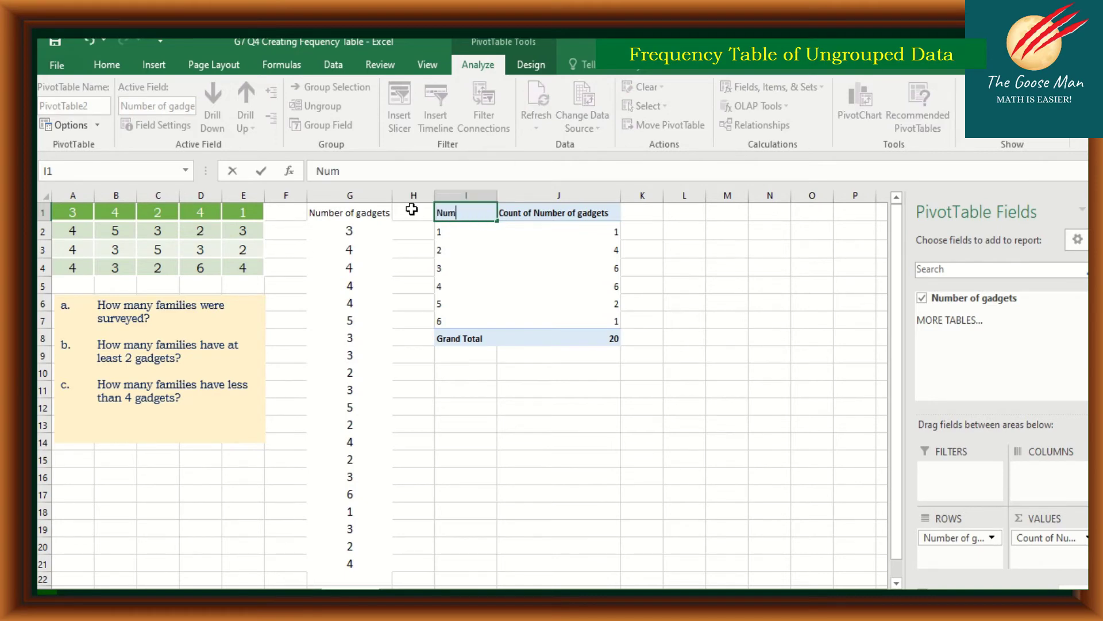
{"action": "type", "text": "ber of Gadgers"}
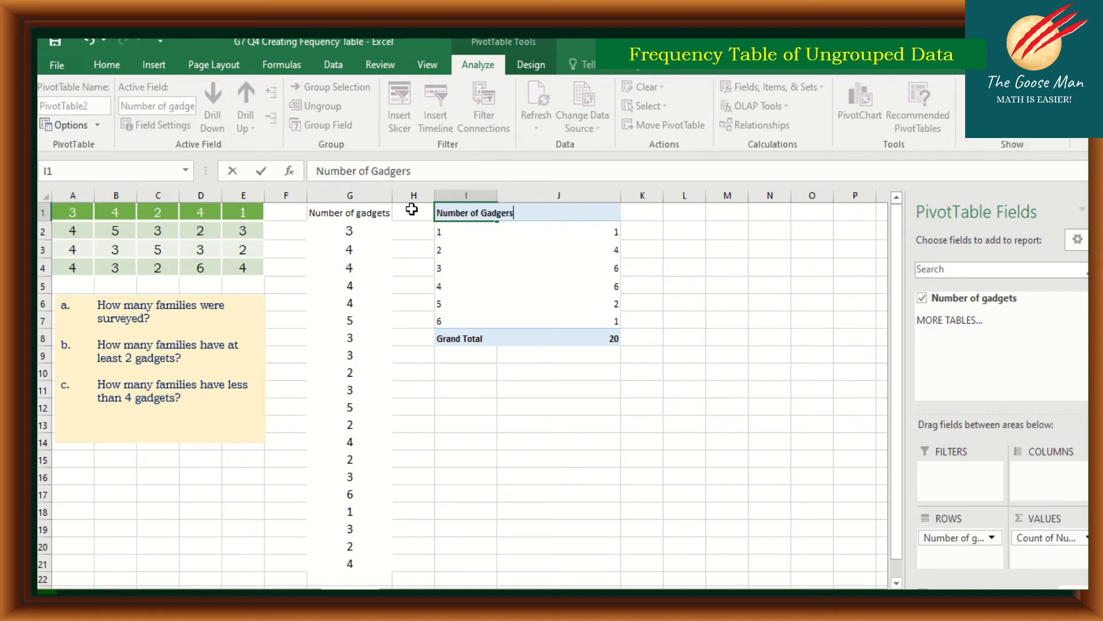
{"action": "key", "text": "BackSpace"}
{"action": "key", "text": "BackSpace"}
{"action": "type", "text": "ts"}
{"action": "left_click", "coordinate": [730, 385]}
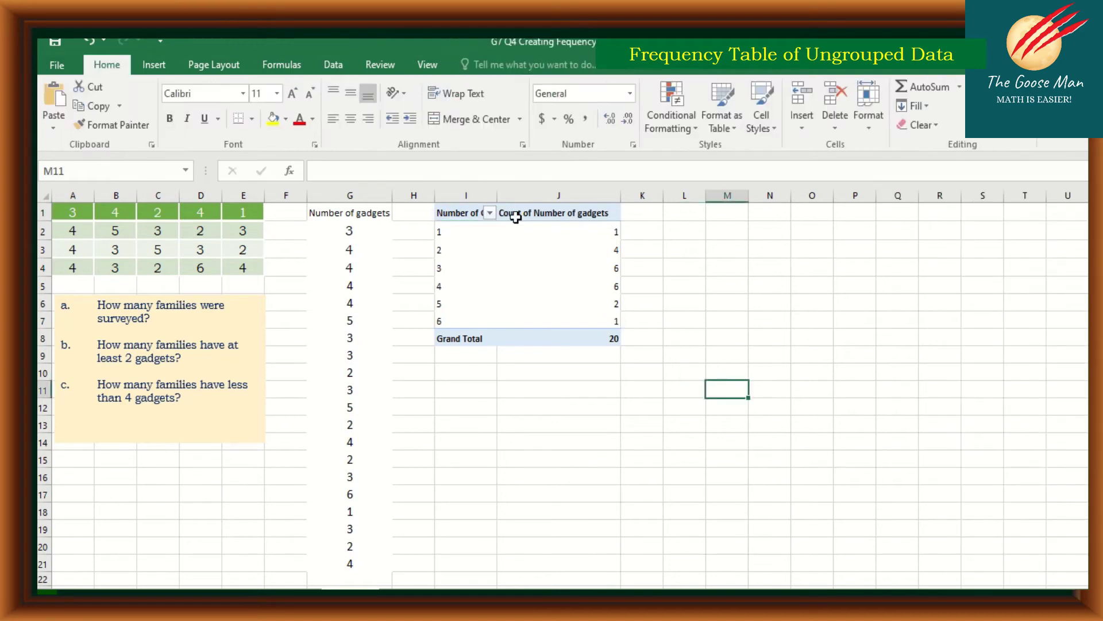
Step: Give the PivotTable's count column the custom name "Frequency"
{"action": "left_click", "coordinate": [532, 219]}
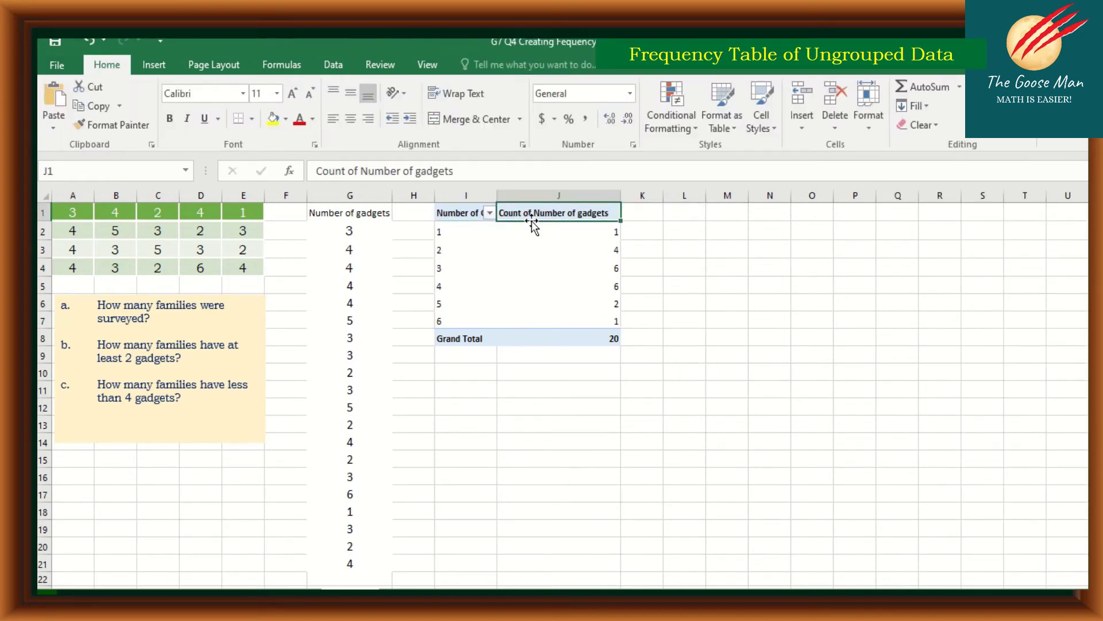
{"action": "double_click", "coordinate": [536, 218]}
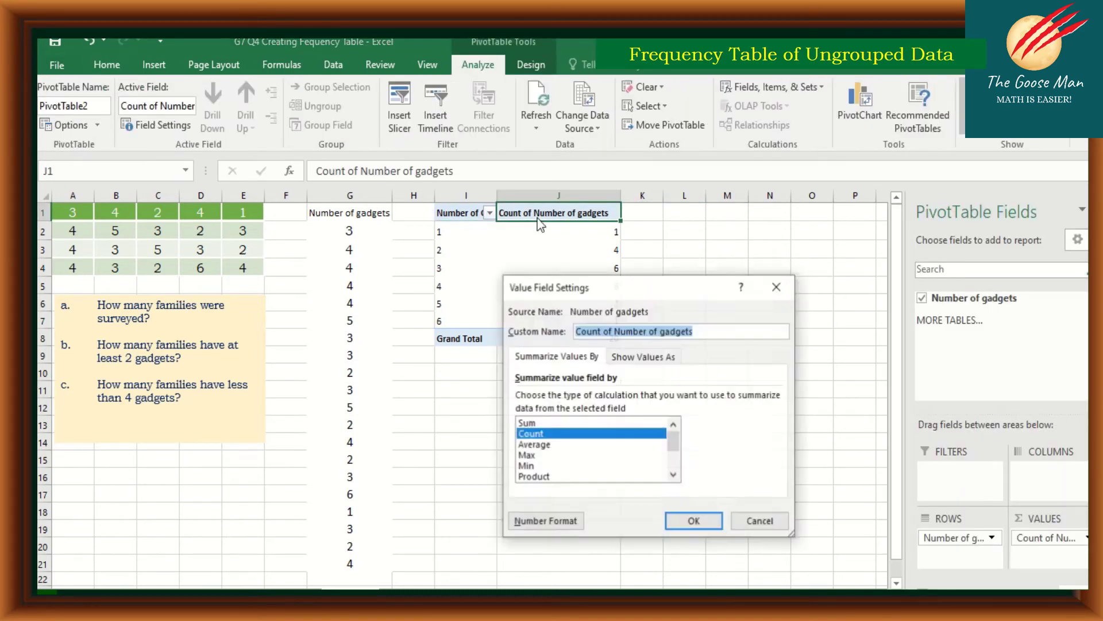
{"action": "left_click_drag", "start_coordinate": [703, 337], "coordinate": [573, 335]}
{"action": "type", "text": "Frequency"}
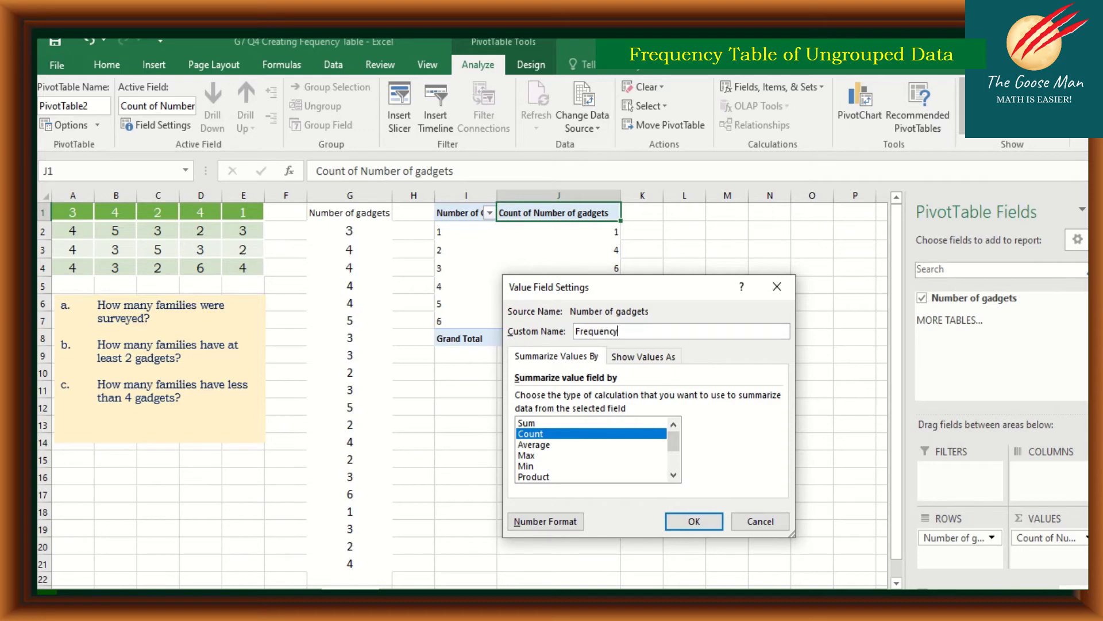
{"action": "left_click", "coordinate": [679, 527]}
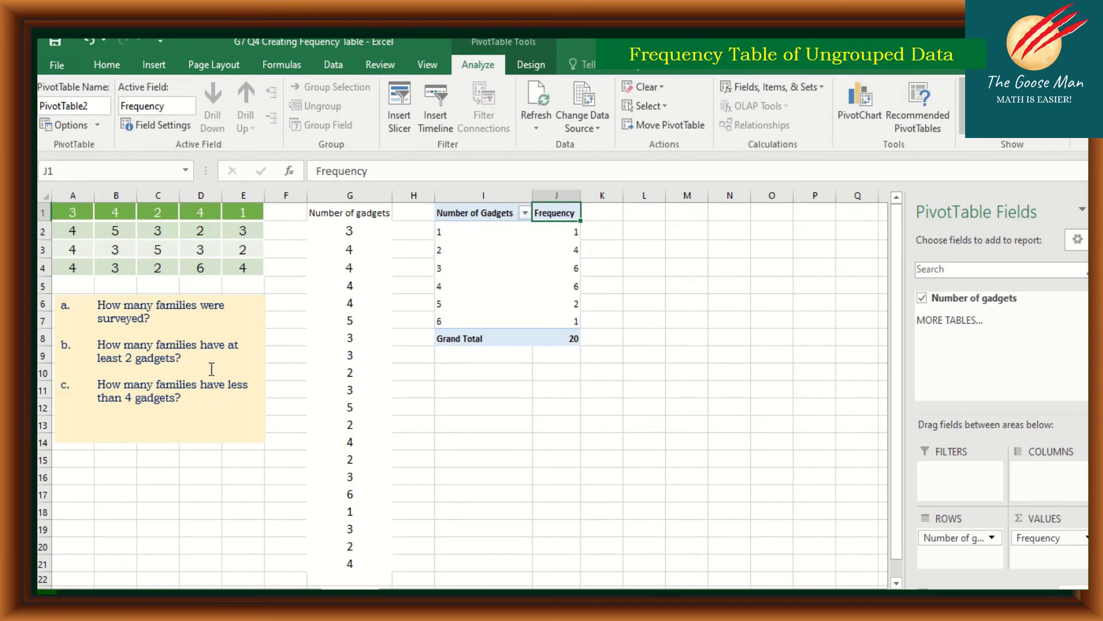
Step: Enter 20 as the answer after question a about how many families were surveyed
{"action": "left_click", "coordinate": [178, 320]}
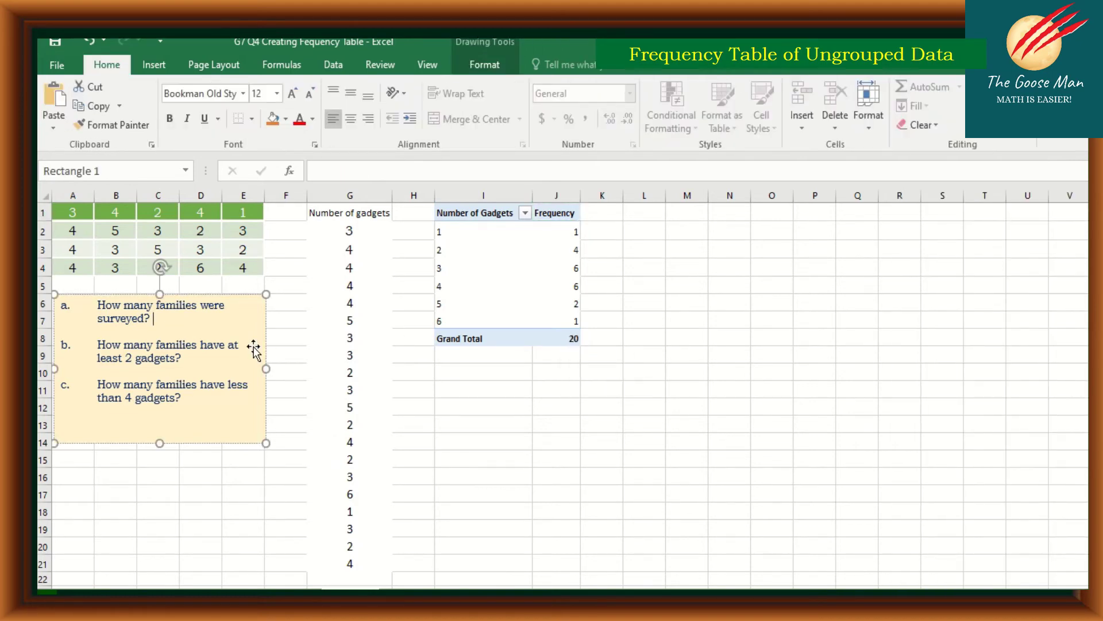
{"action": "type", "text": "20"}
{"action": "left_click", "coordinate": [292, 440]}
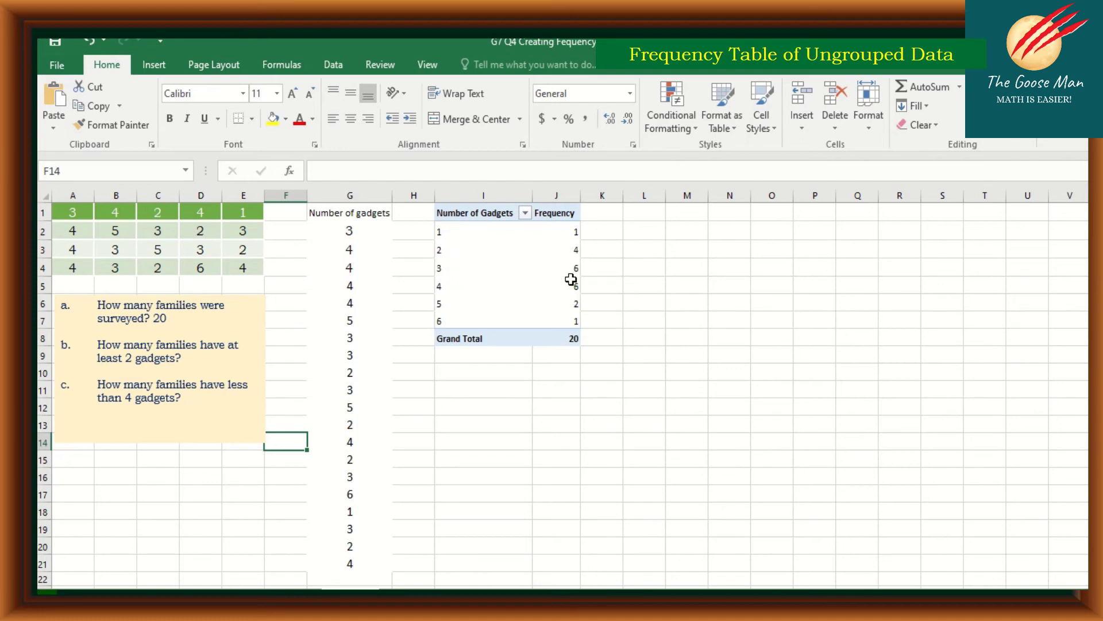
Step: Enter 19 as the answer after question b about families with at least 2 gadgets
{"action": "mouse_move", "coordinate": [569, 309]}
{"action": "left_click", "coordinate": [206, 360]}
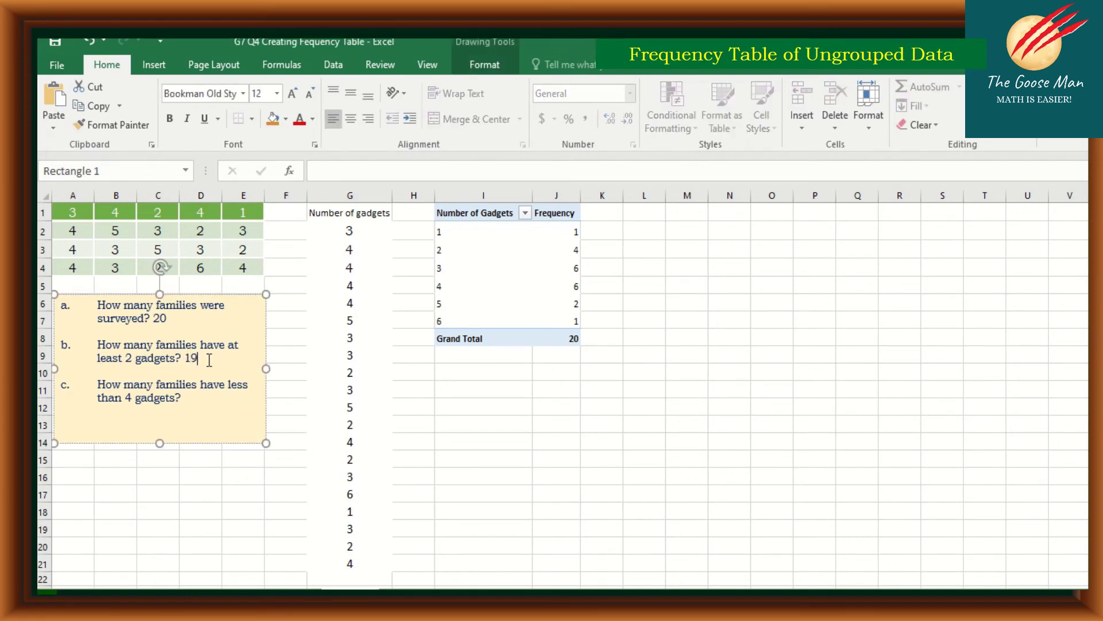
{"action": "left_click", "coordinate": [439, 447]}
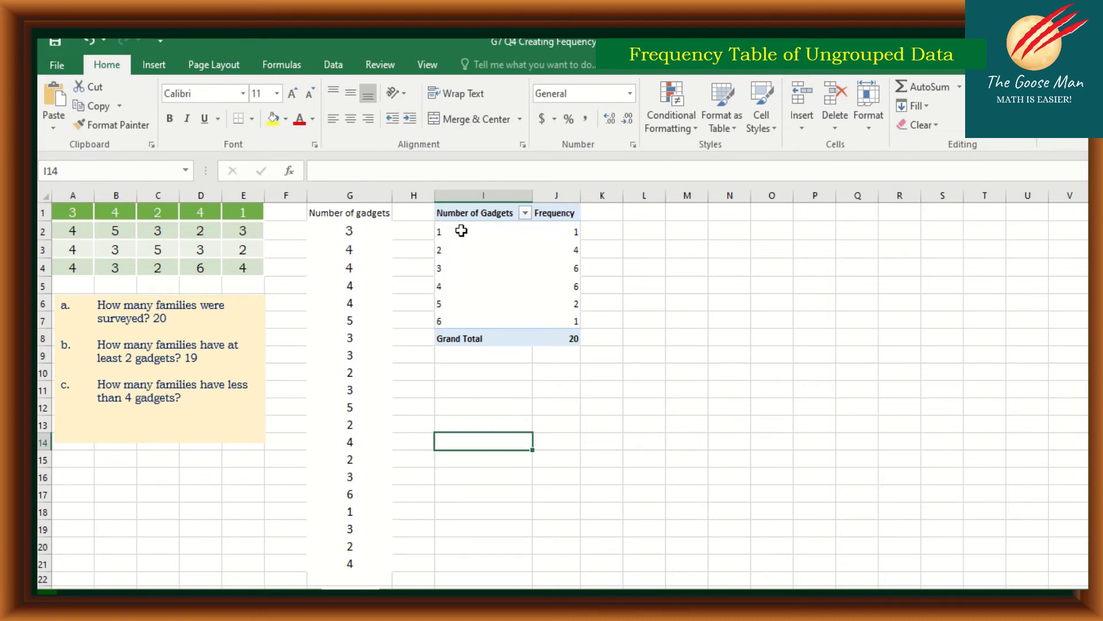
Step: Check the frequencies for 3, 2 and 1 gadgets and place the text cursor after question c
{"action": "left_click", "coordinate": [580, 269]}
{"action": "left_click", "coordinate": [580, 251]}
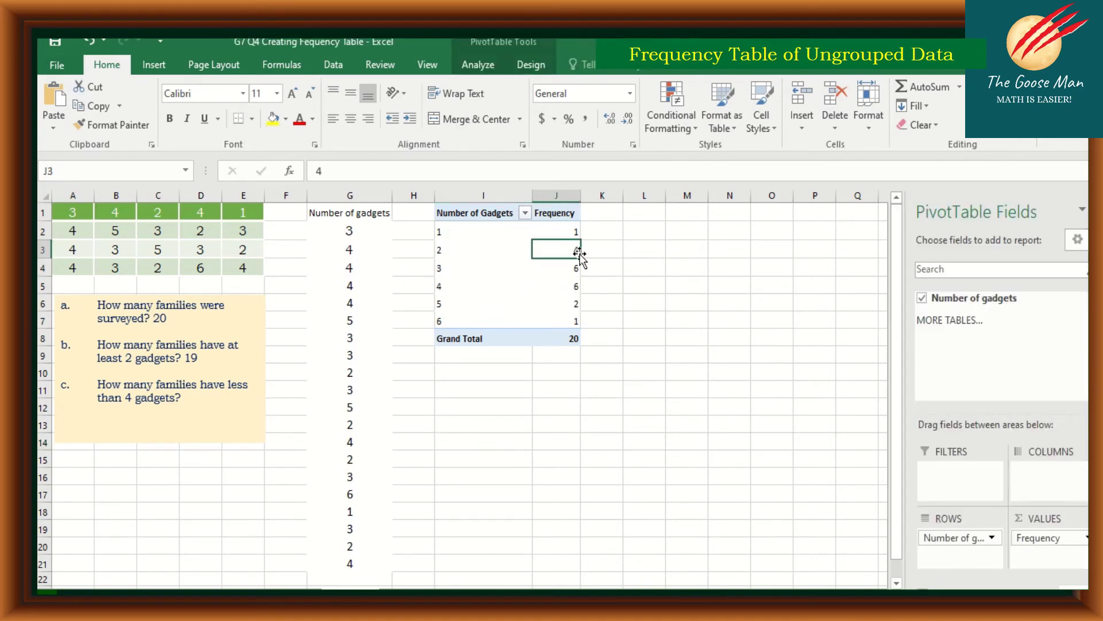
{"action": "left_click", "coordinate": [578, 230]}
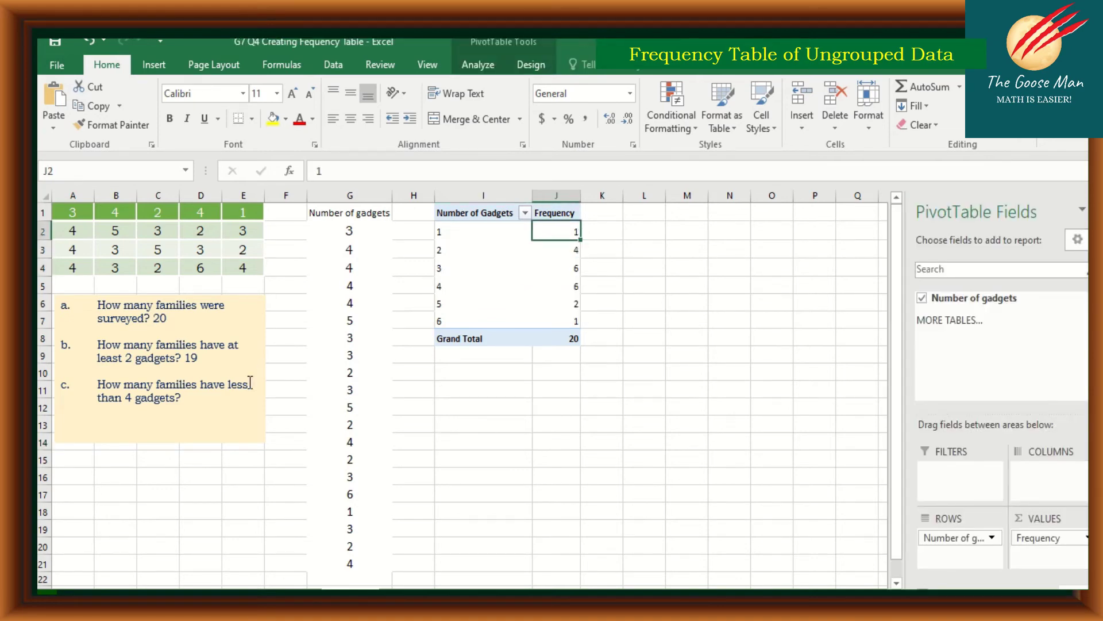
{"action": "left_click", "coordinate": [206, 397]}
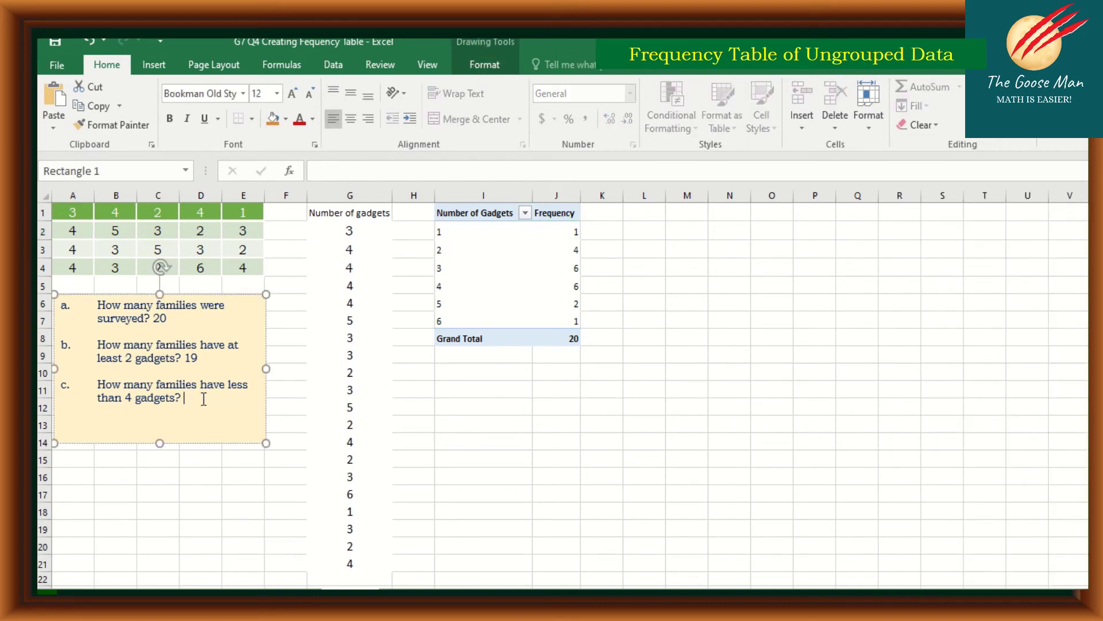
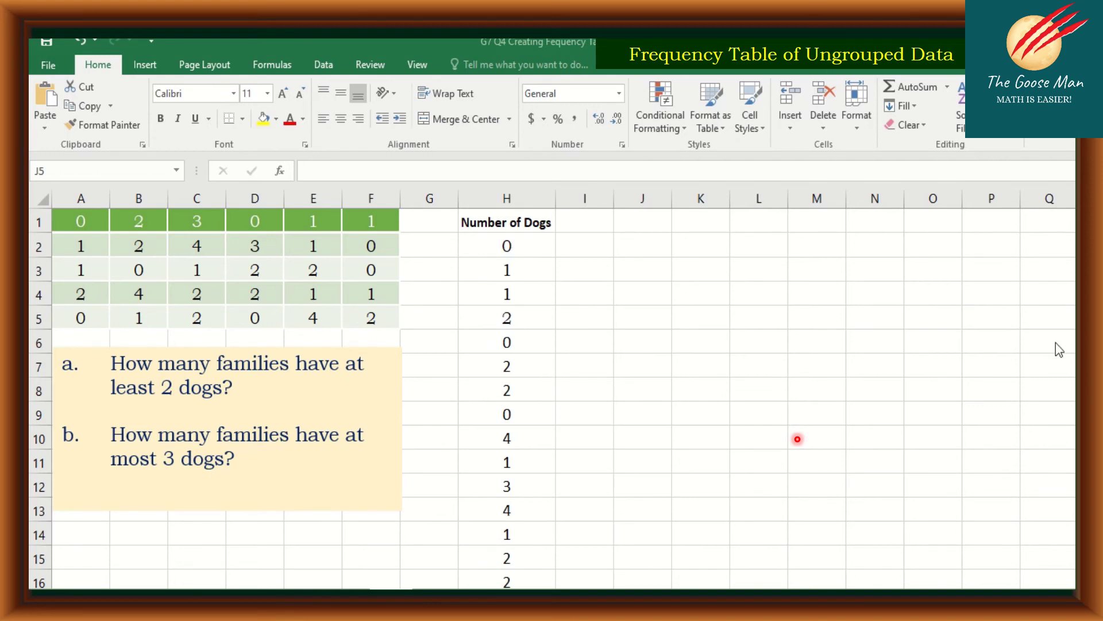
Step: Create a PivotTable from the Number of Dogs data in H1:H31 and place it at J1 of the existing worksheet
{"action": "left_click", "coordinate": [642, 316]}
{"action": "scroll", "coordinate": [1009, 389], "scroll_direction": "down", "scroll_amount": 6}
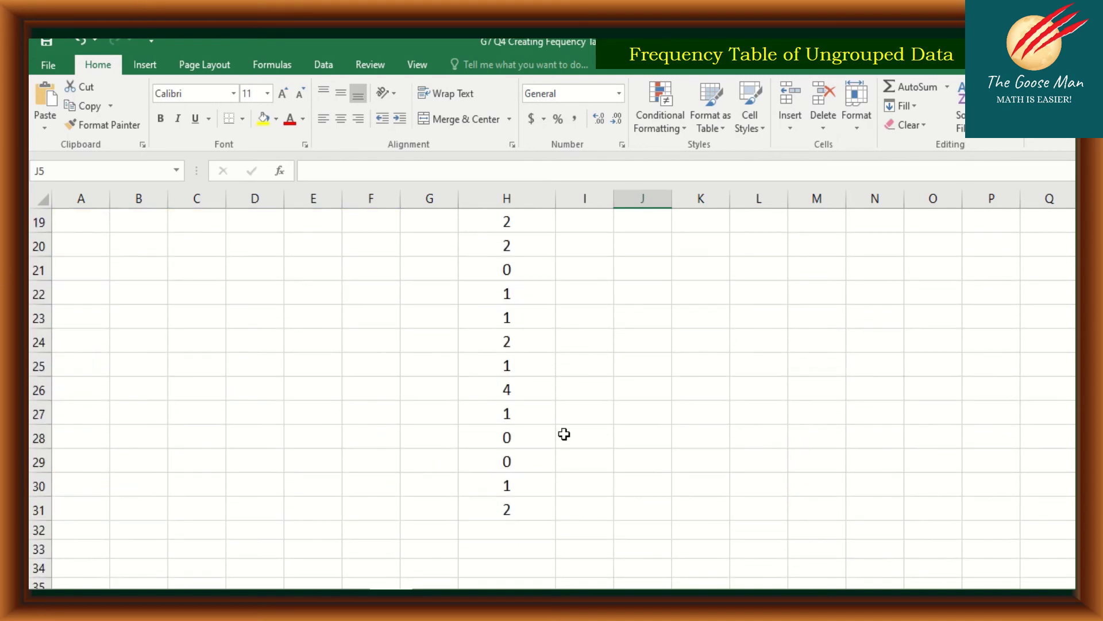
{"action": "scroll", "coordinate": [558, 487], "scroll_direction": "up", "scroll_amount": 6}
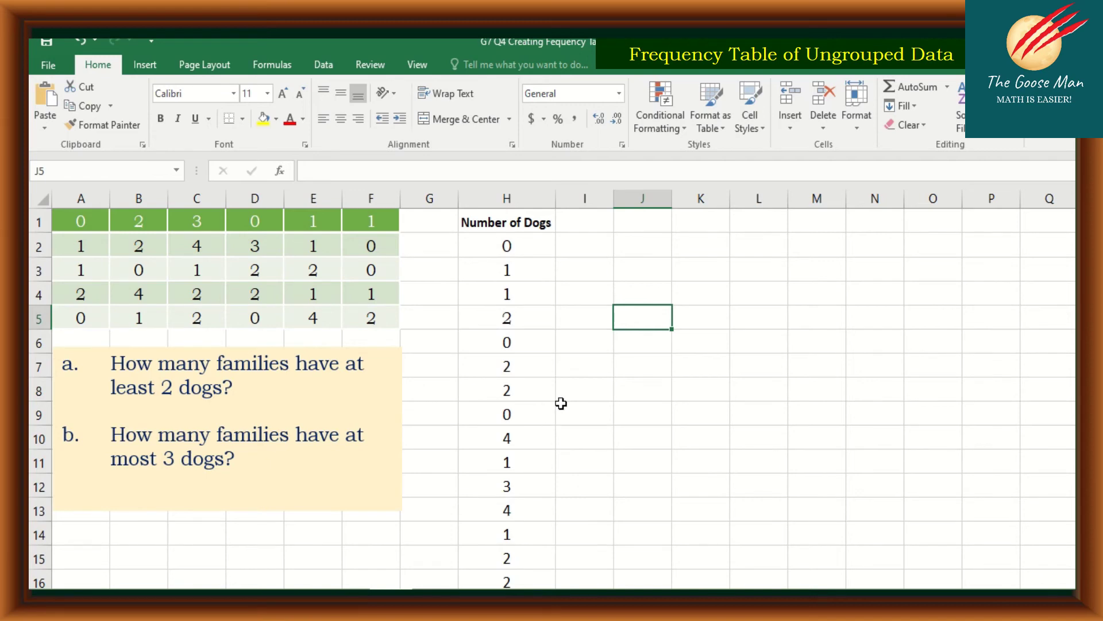
{"action": "left_click", "coordinate": [473, 223]}
{"action": "left_click_drag", "start_coordinate": [473, 223], "coordinate": [523, 504]}
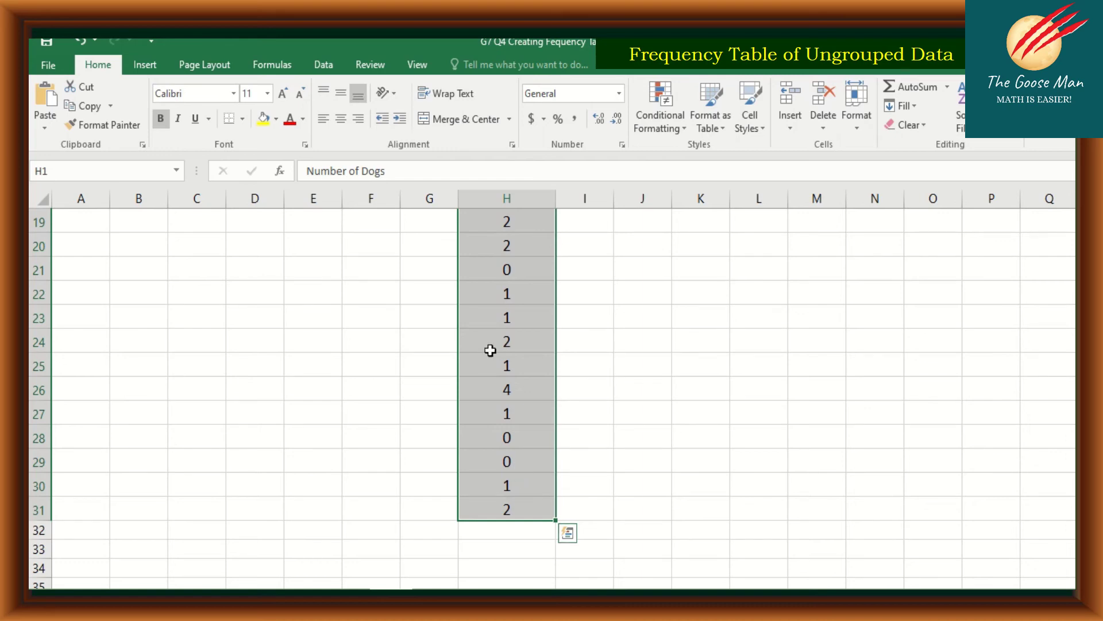
{"action": "left_click", "coordinate": [144, 66]}
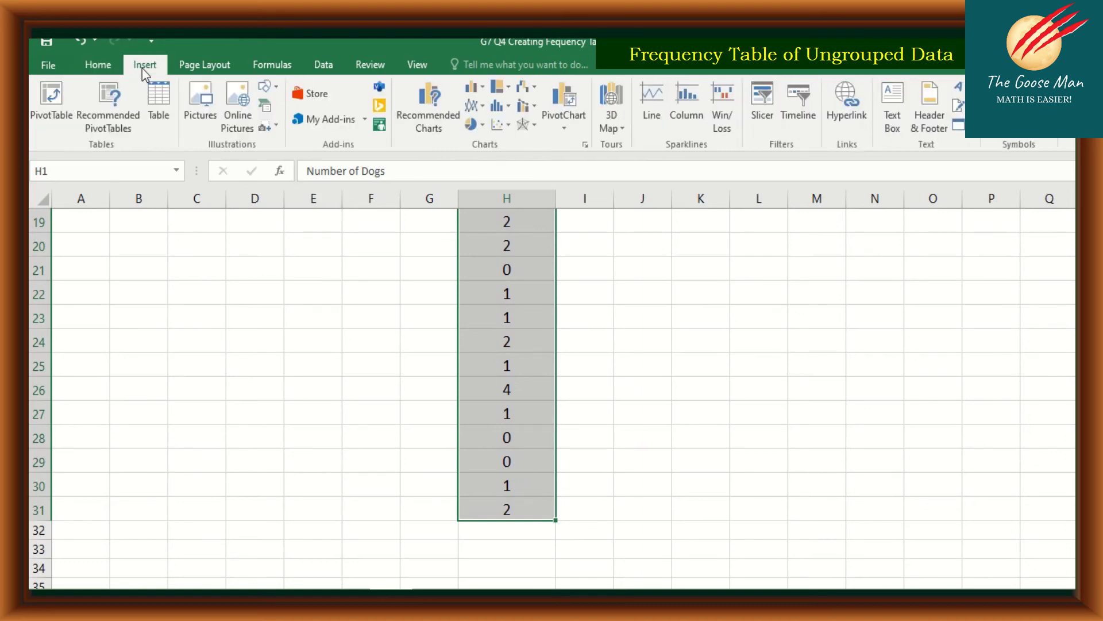
{"action": "left_click", "coordinate": [57, 105]}
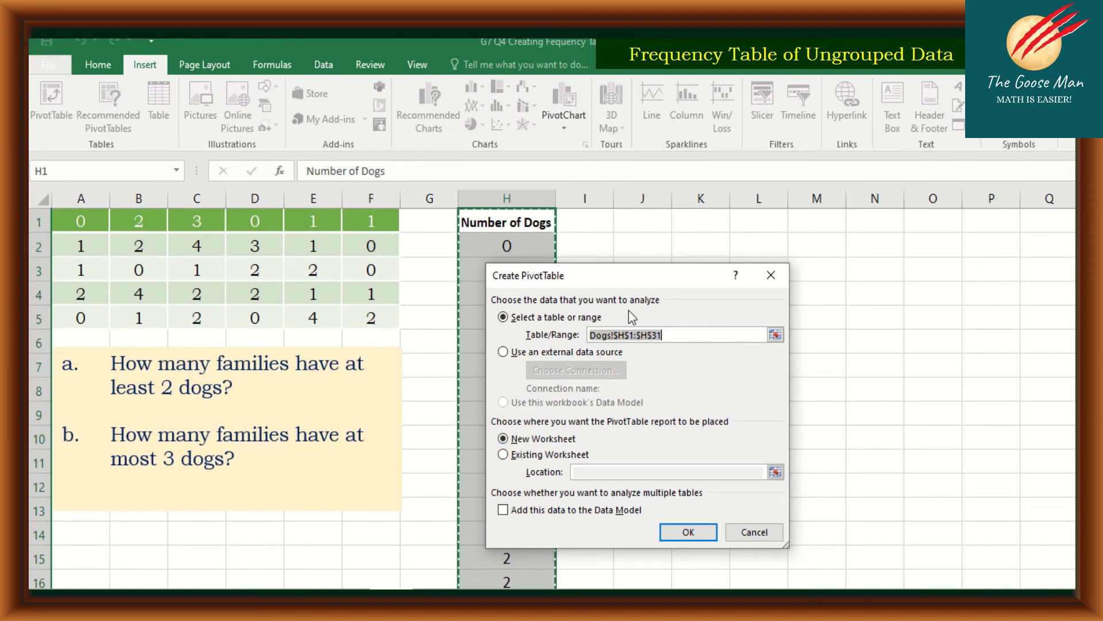
{"action": "left_click", "coordinate": [503, 455]}
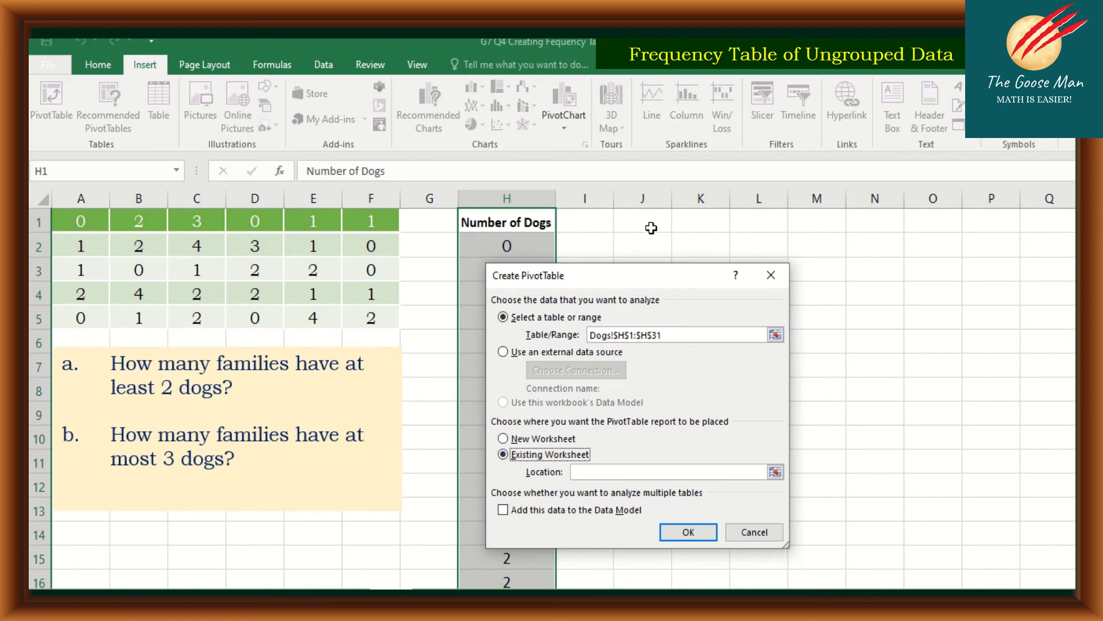
{"action": "left_click", "coordinate": [652, 227]}
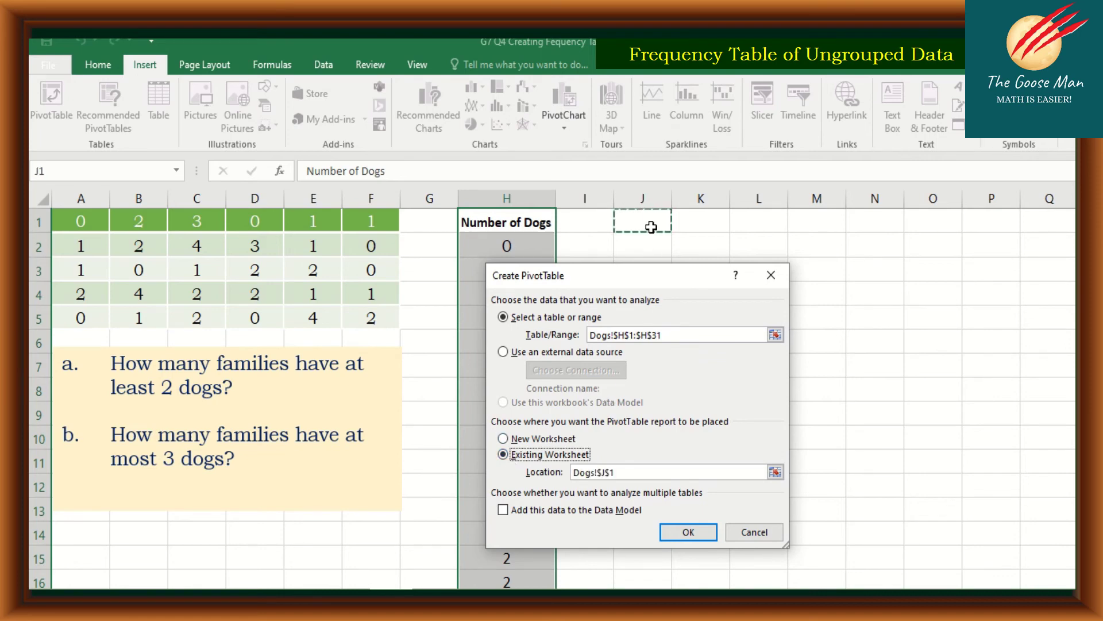
{"action": "left_click", "coordinate": [689, 532]}
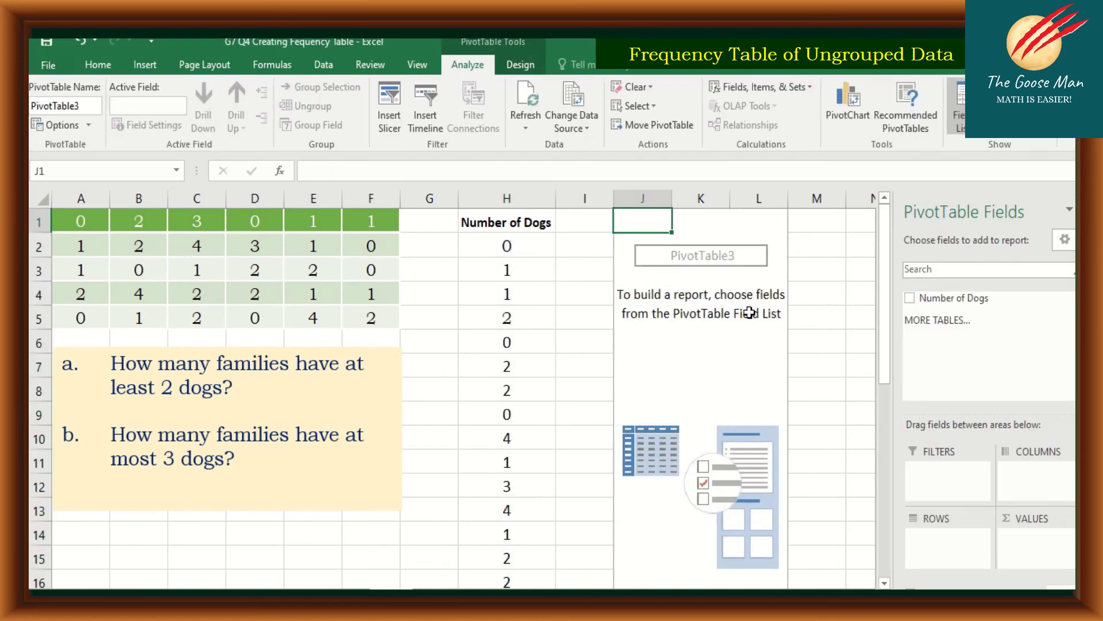
Step: Add Number of Dogs to the PivotTable values summarized by Count, and add the same field to the rows
{"action": "left_click", "coordinate": [910, 298]}
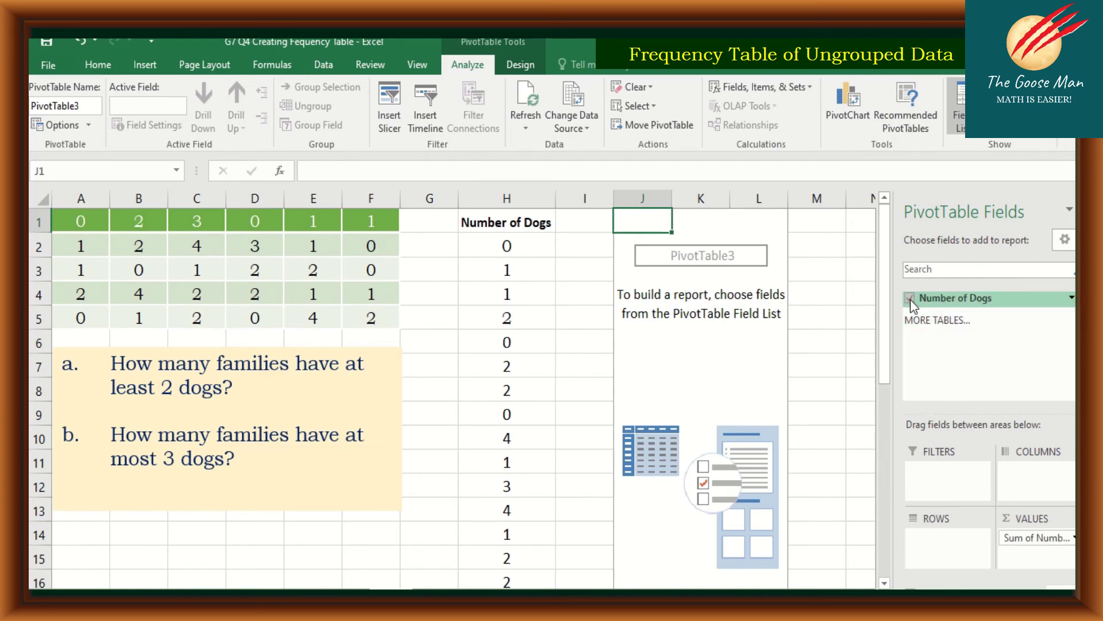
{"action": "left_click", "coordinate": [1034, 540]}
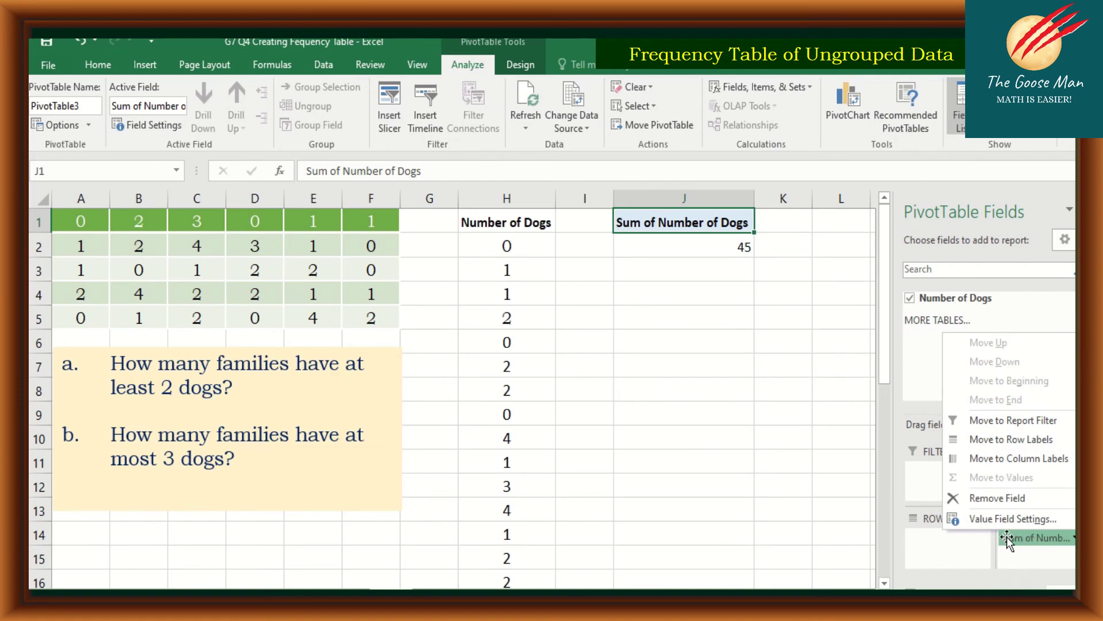
{"action": "left_click", "coordinate": [999, 519]}
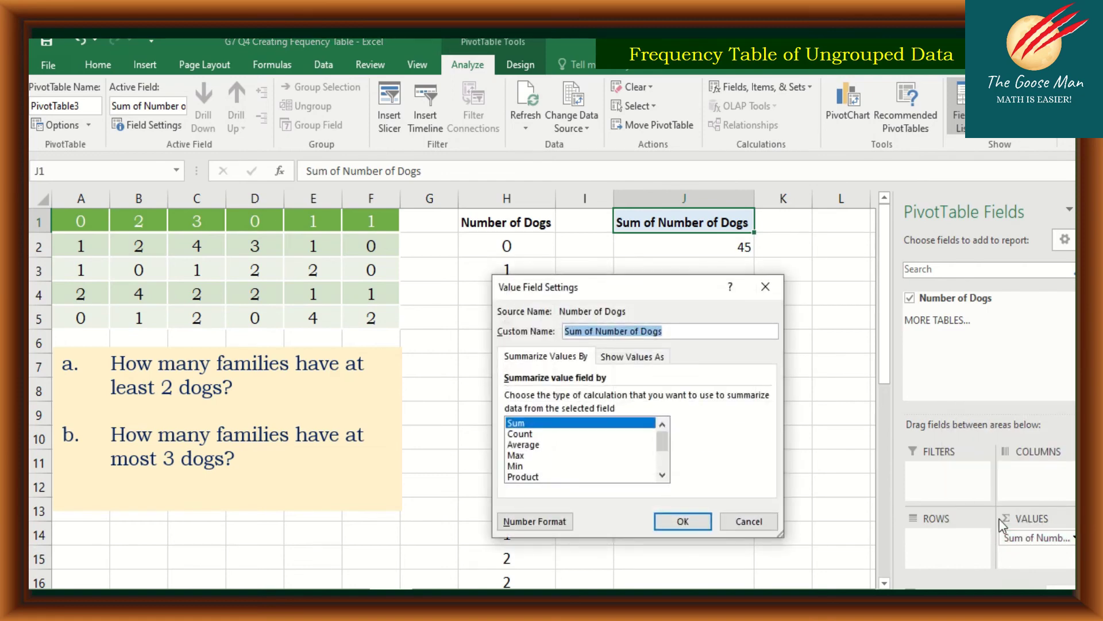
{"action": "left_click", "coordinate": [537, 436]}
{"action": "left_click", "coordinate": [668, 519]}
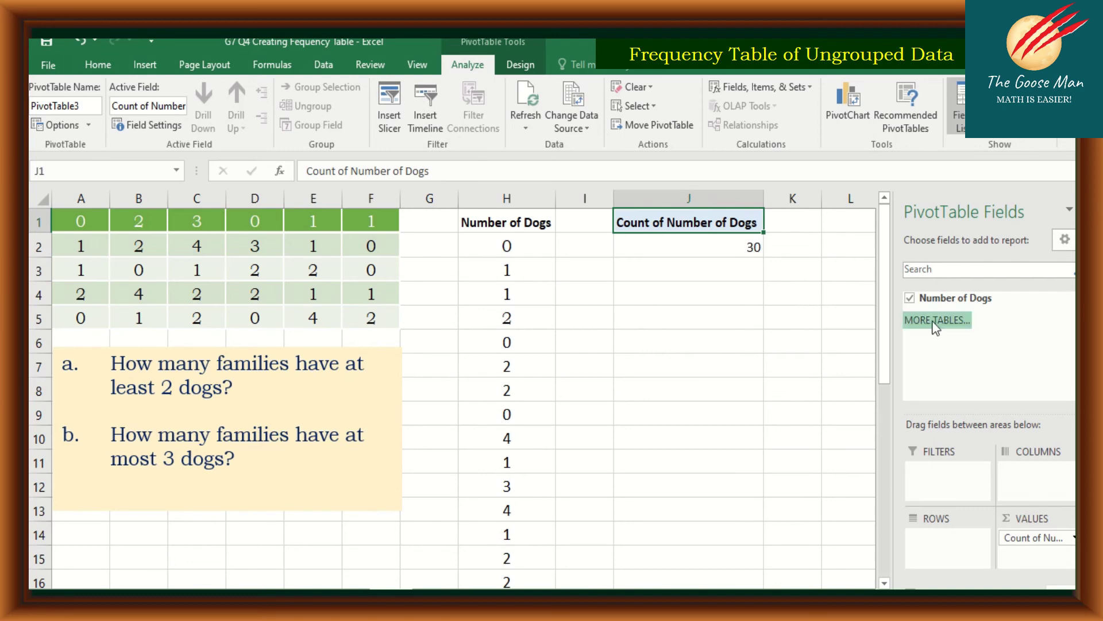
{"action": "left_click_drag", "start_coordinate": [930, 303], "coordinate": [945, 543]}
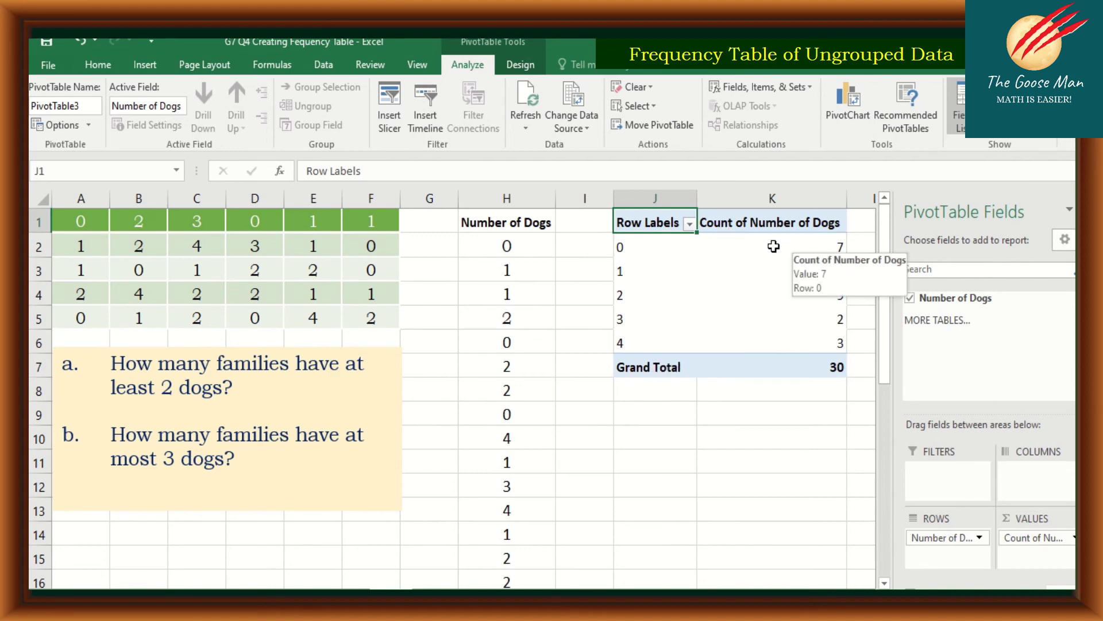
Step: Rename the PivotTable's row header in J1 as "Number of Dogs"
{"action": "left_click", "coordinate": [689, 225]}
{"action": "left_click", "coordinate": [741, 292]}
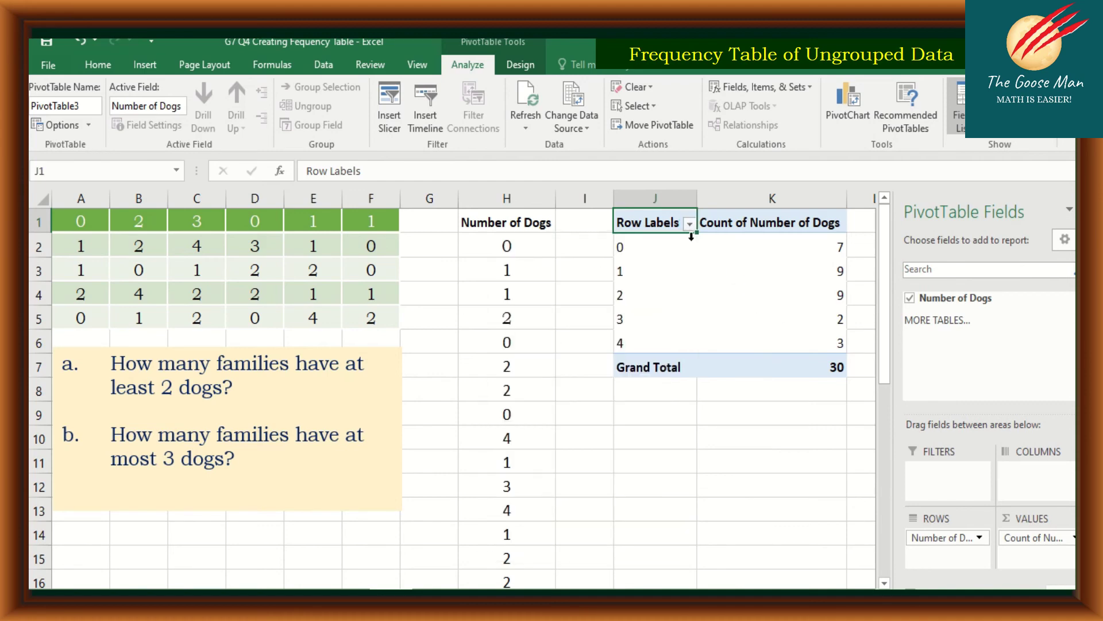
{"action": "double_click", "coordinate": [654, 221]}
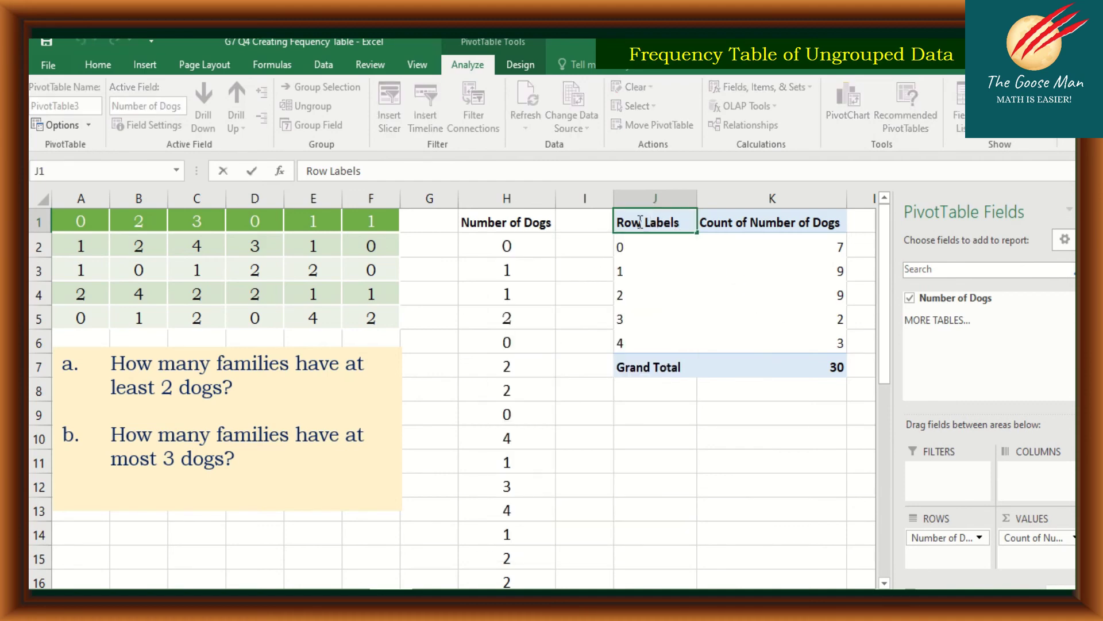
{"action": "left_click_drag", "start_coordinate": [621, 220], "coordinate": [683, 218]}
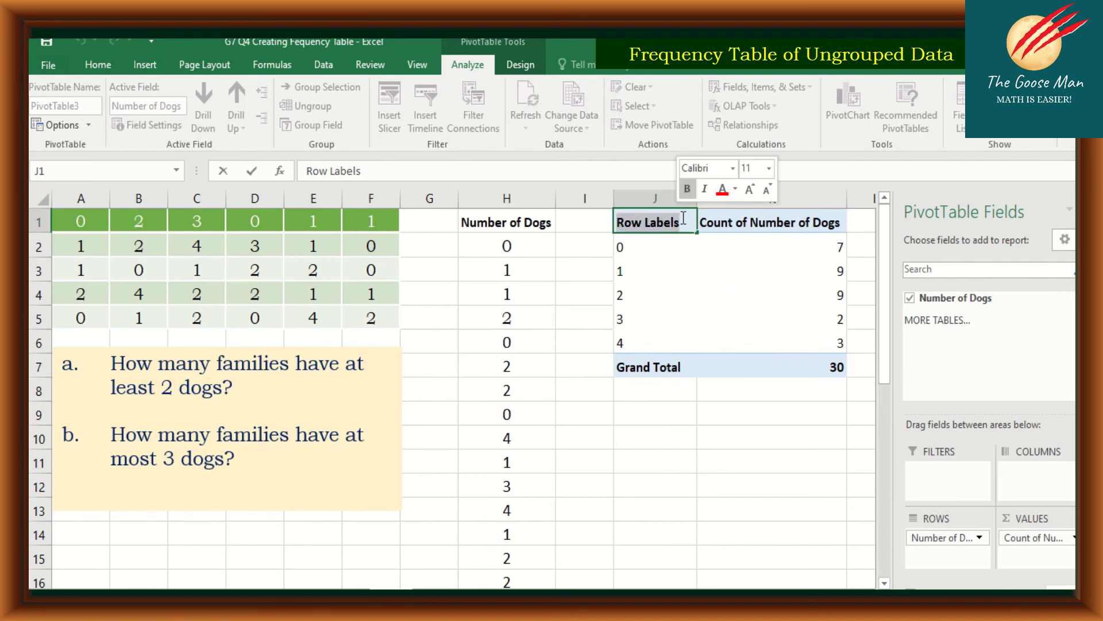
{"action": "type", "text": "N"}
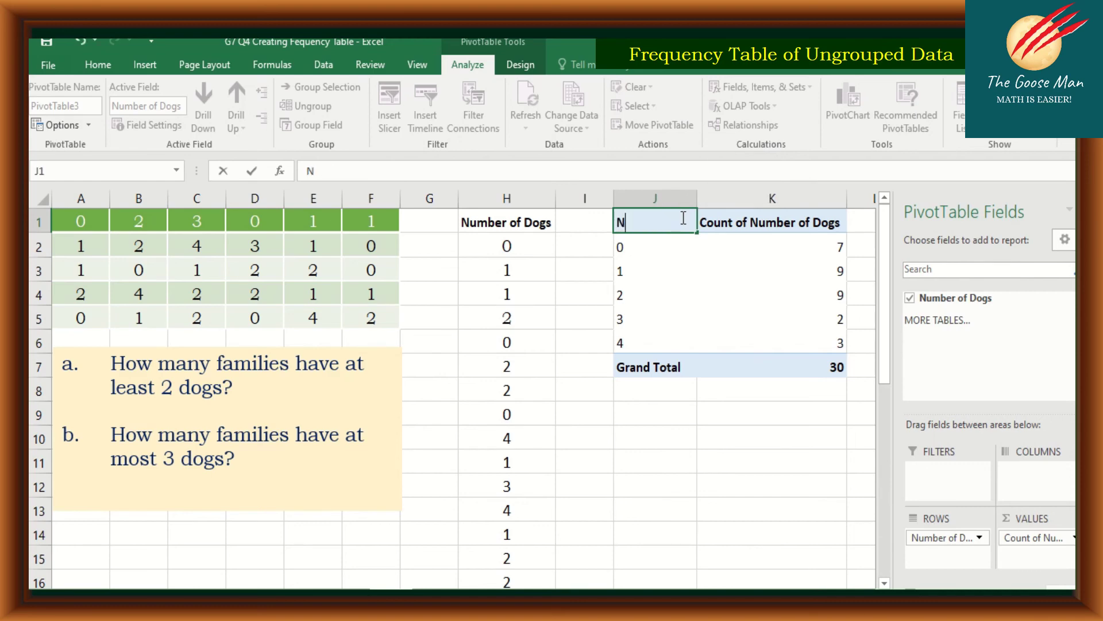
{"action": "type", "text": "umber of Dogs"}
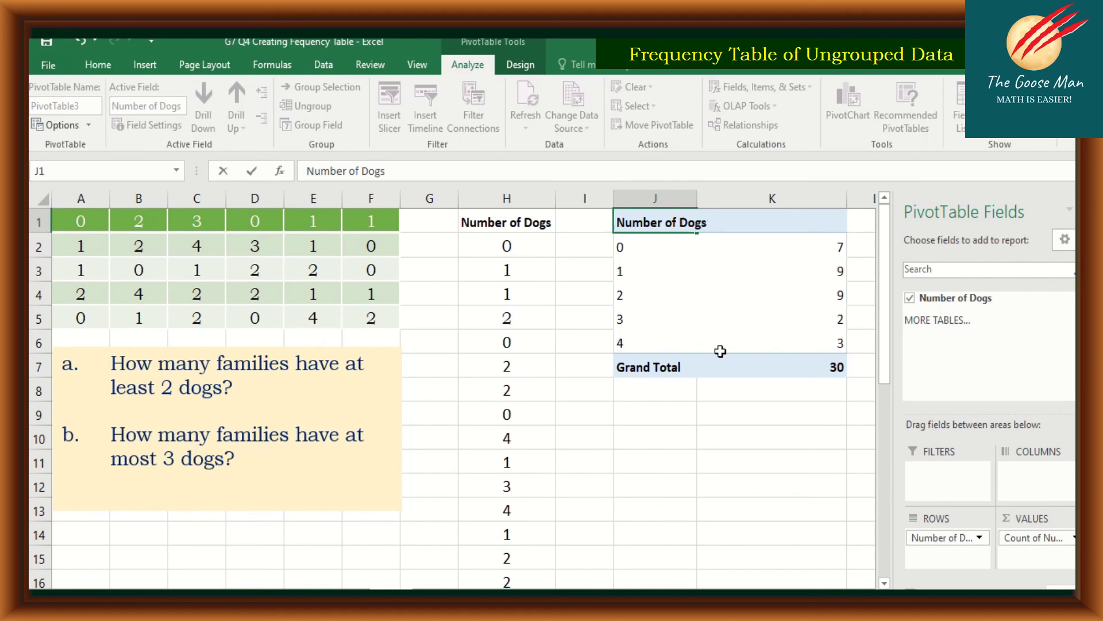
{"action": "left_click", "coordinate": [756, 462]}
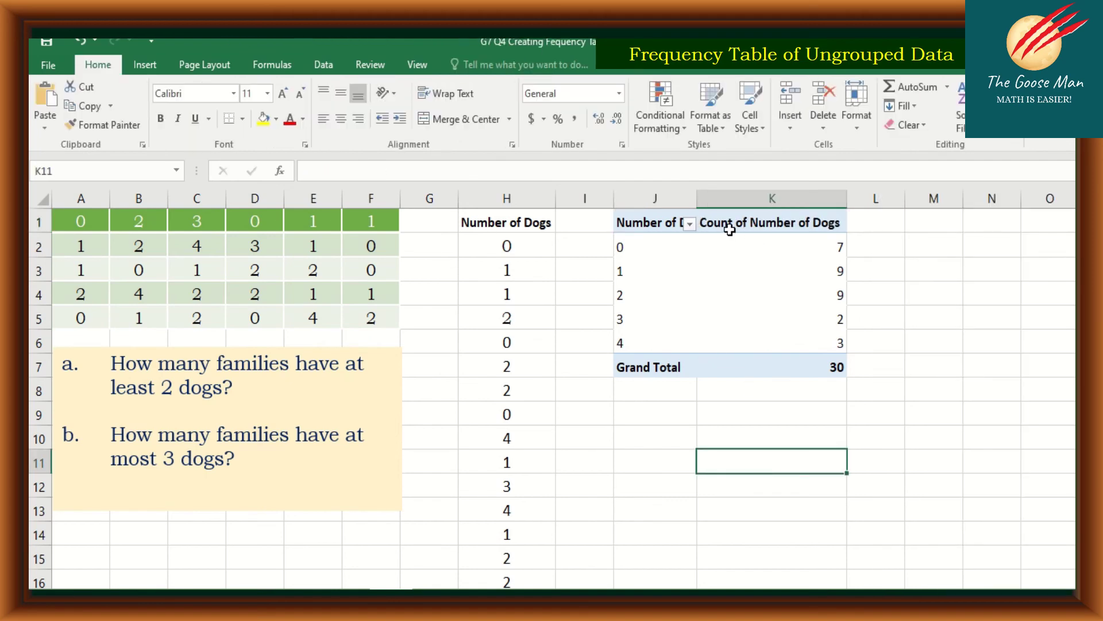
Step: Give the dogs PivotTable's count column the custom name "Frequency"
{"action": "double_click", "coordinate": [729, 226]}
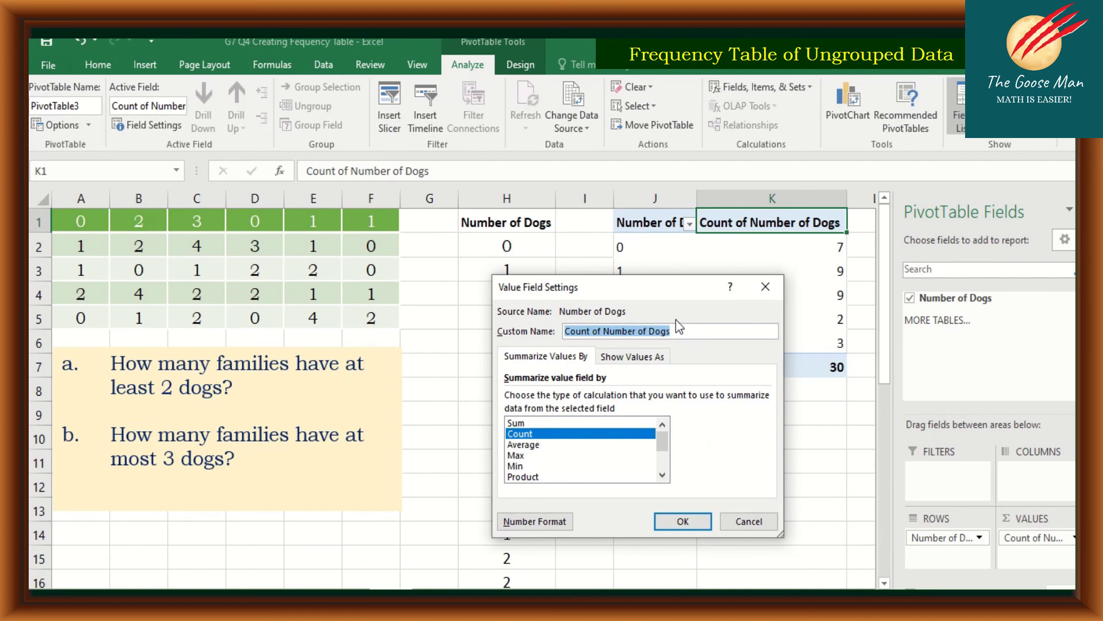
{"action": "left_click_drag", "start_coordinate": [676, 326], "coordinate": [564, 332]}
{"action": "type", "text": "Frequency"}
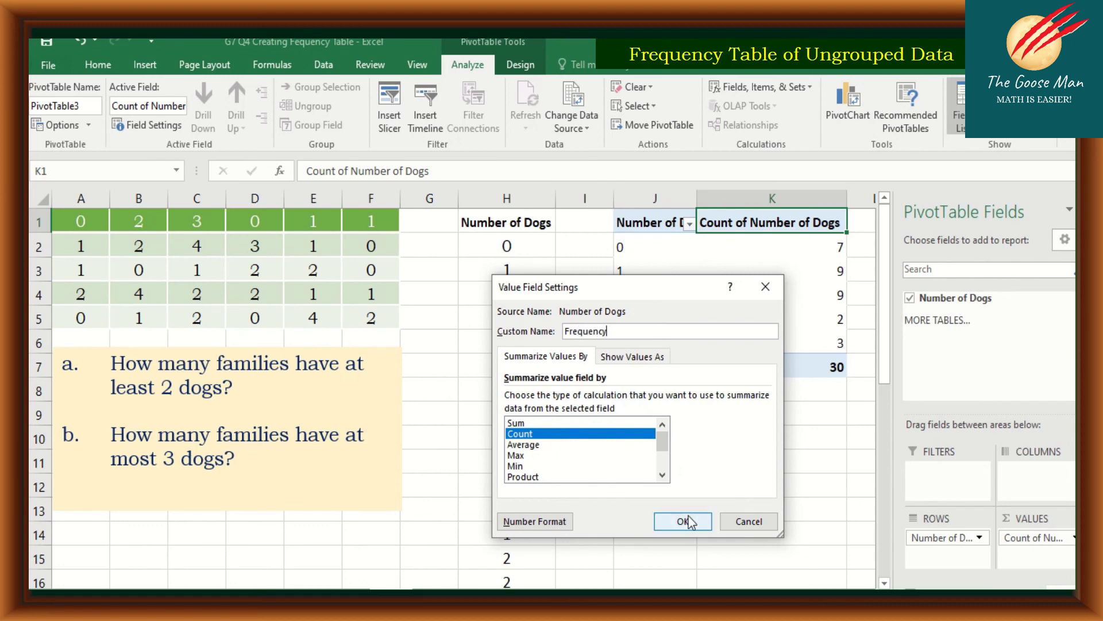
{"action": "left_click", "coordinate": [690, 521]}
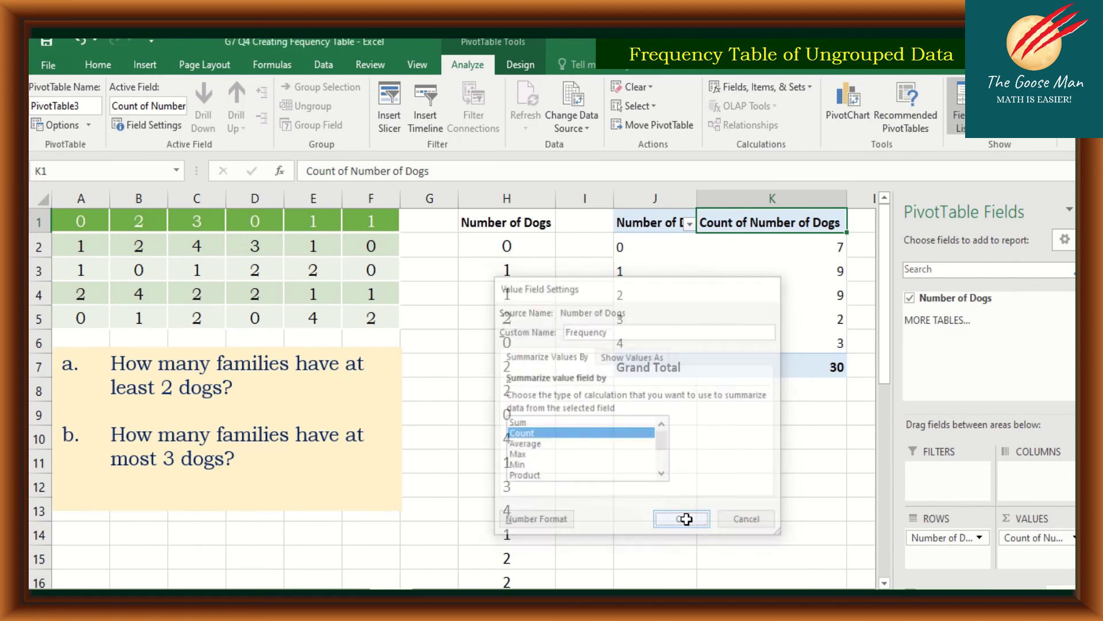
{"action": "left_click", "coordinate": [746, 433]}
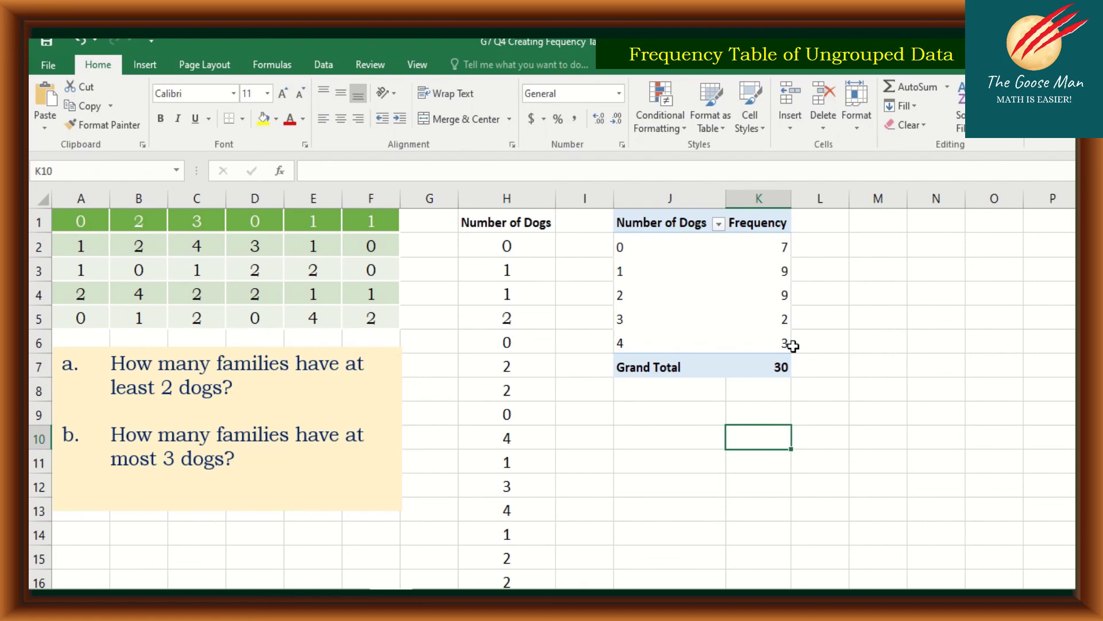
Step: Enter 14 after question a about families with at least 2 dogs and 27 after question b about at most 3 dogs
{"action": "left_click", "coordinate": [284, 388]}
{"action": "type", "text": "14"}
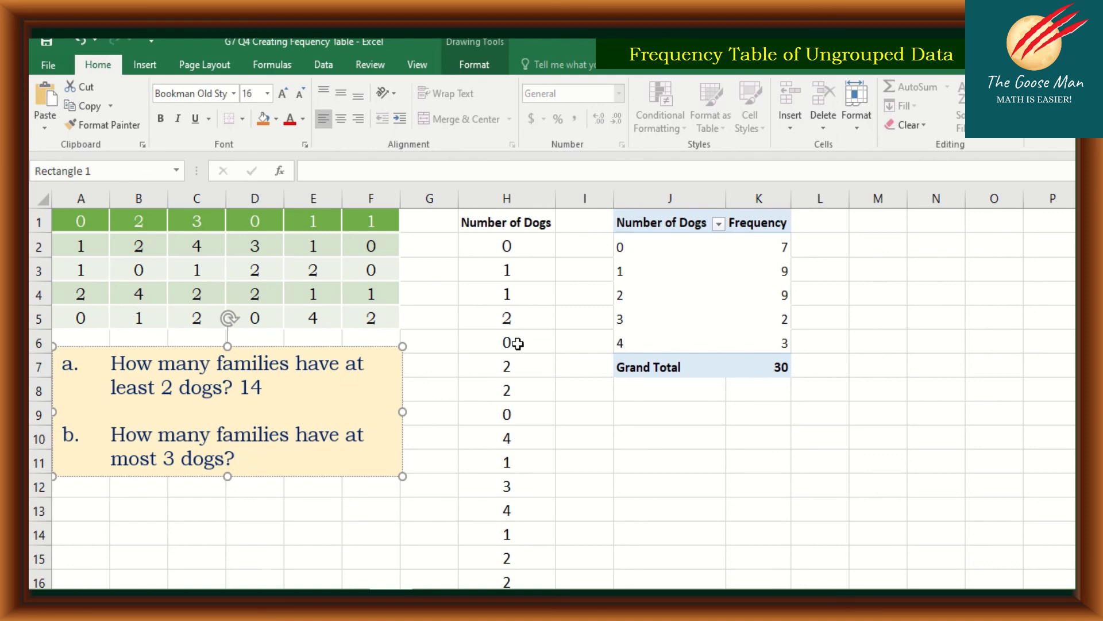
{"action": "left_click", "coordinate": [619, 319]}
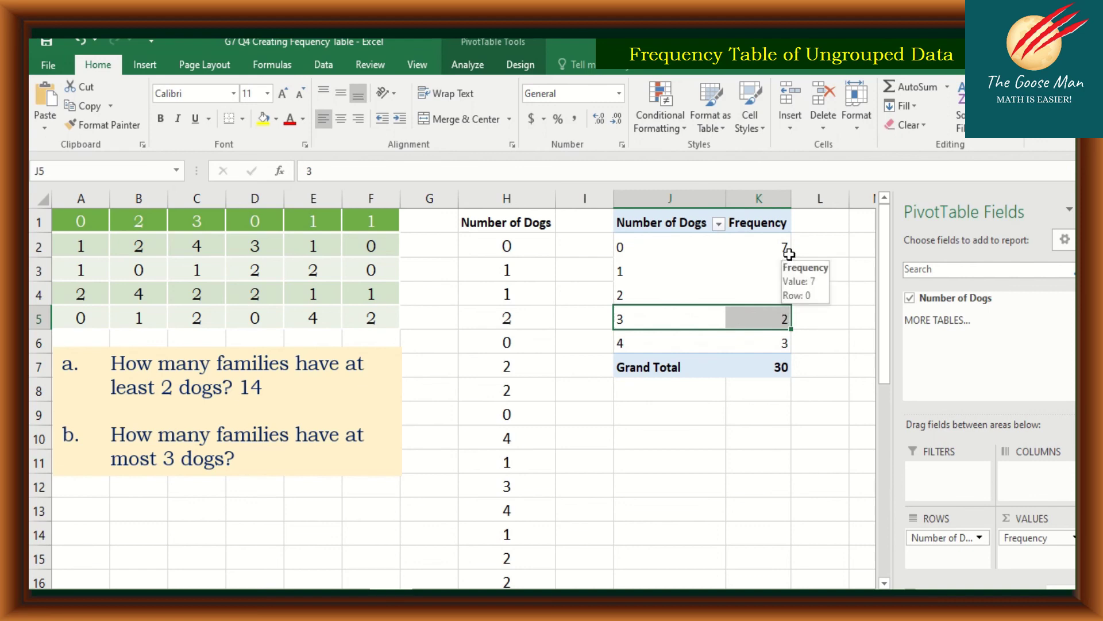
{"action": "left_click", "coordinate": [256, 454]}
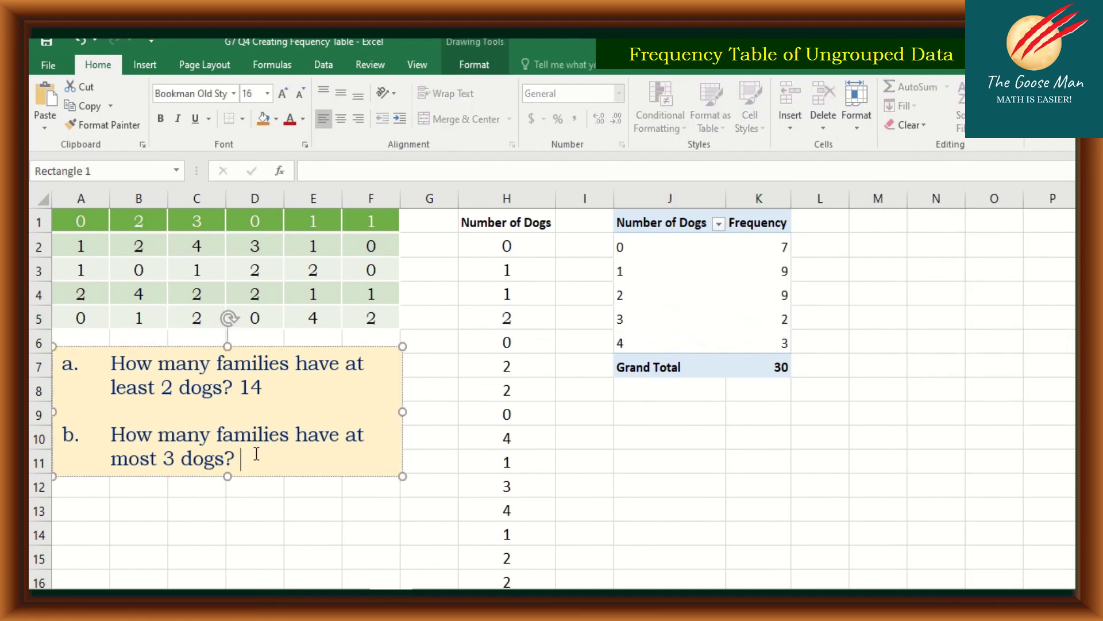
{"action": "type", "text": "27"}
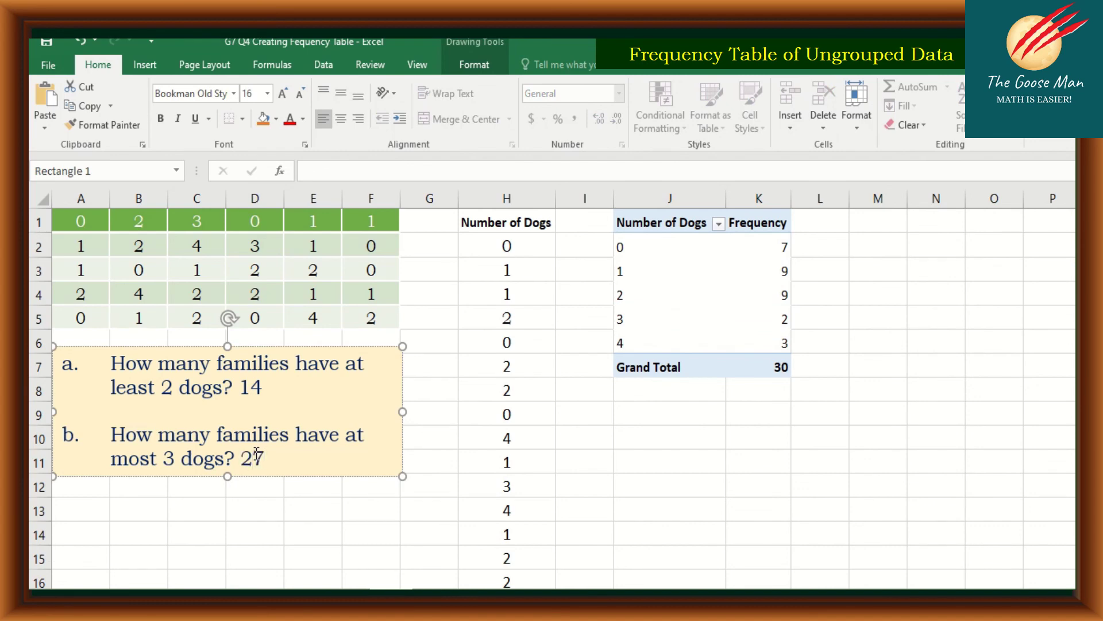